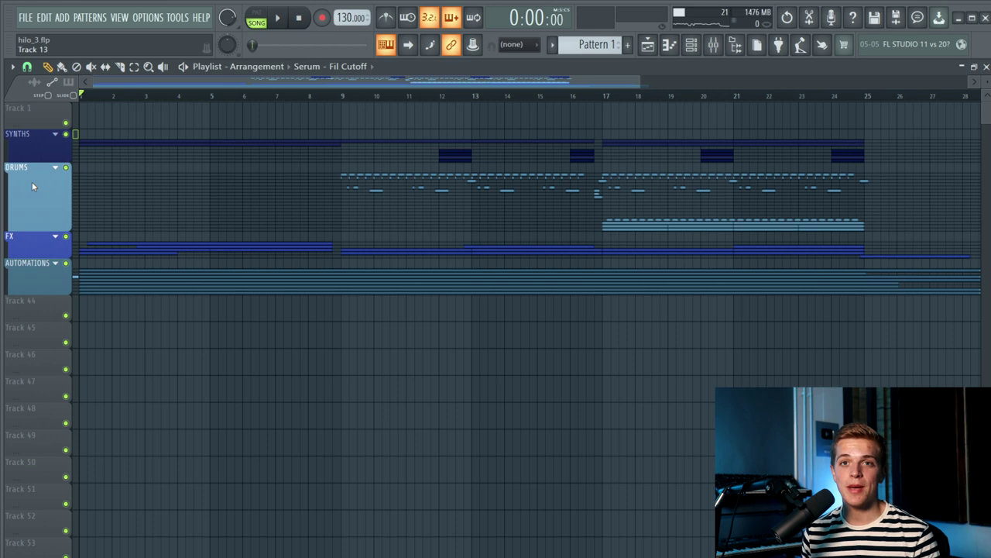
Switch the PAT/SONG toggle to pattern mode so Pattern 1 plays on its own.
{"action": "left_click", "coordinate": [255, 17]}
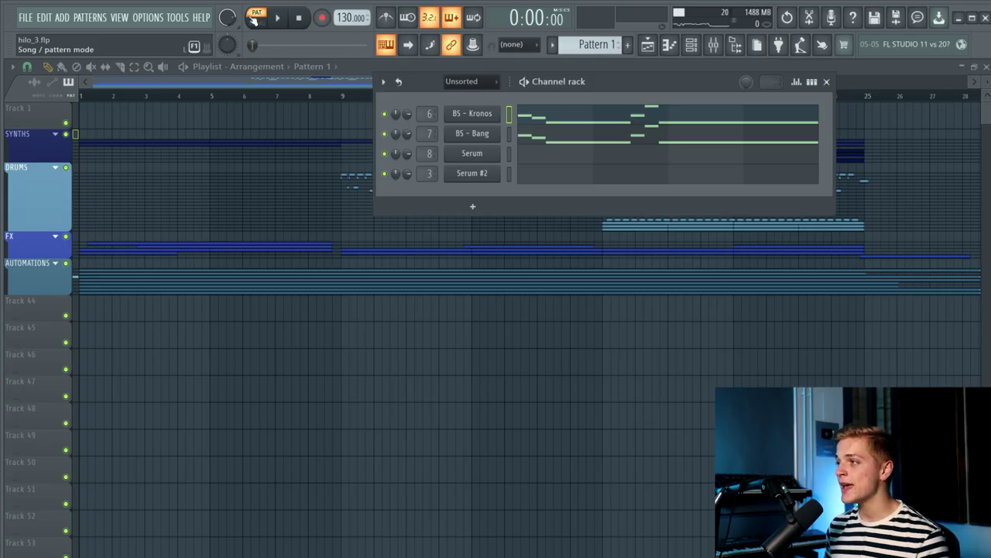
Play the Pattern 1 bass by itself briefly, then stop playback.
{"action": "left_click", "coordinate": [254, 18]}
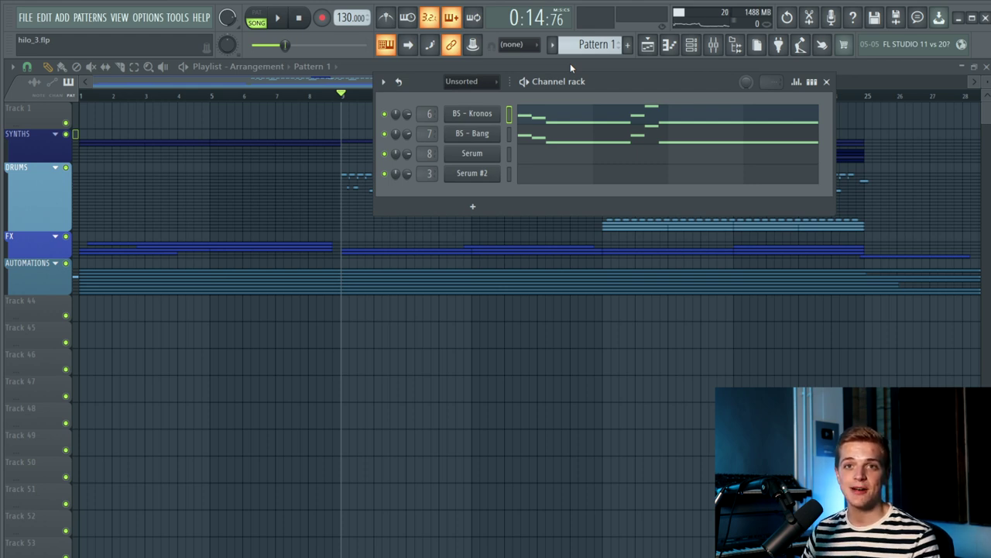
{"action": "key", "text": "l"}
{"action": "key", "text": "space"}
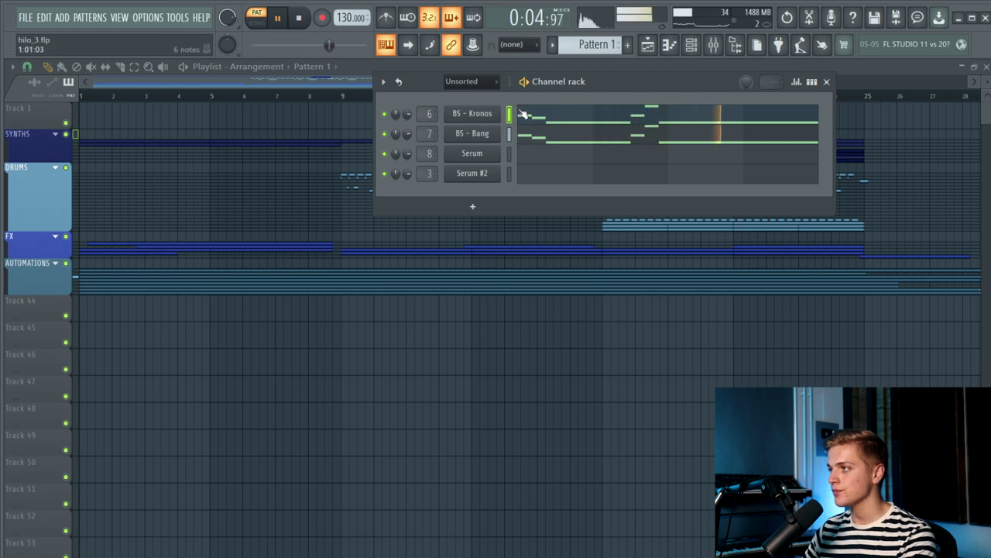
{"action": "key", "text": "space"}
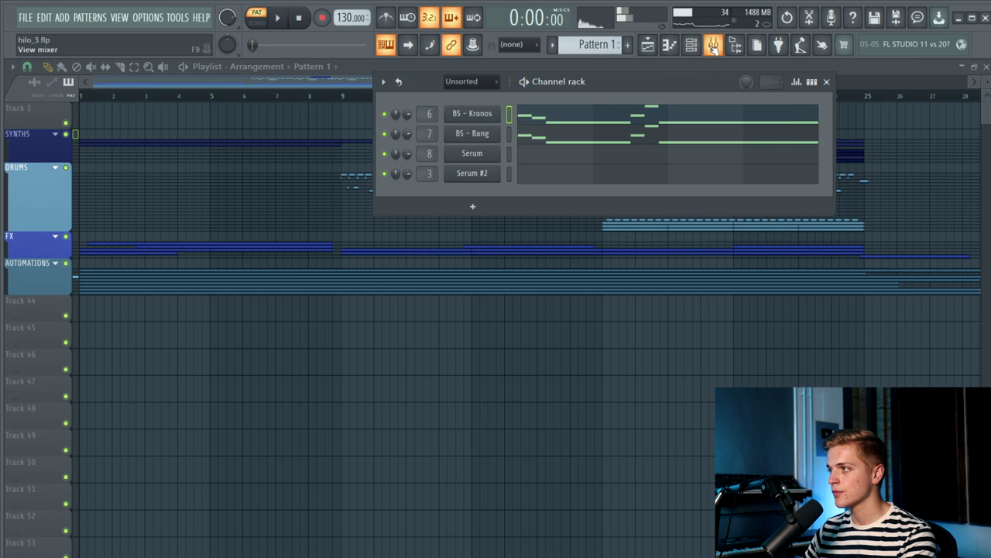
{"action": "left_click", "coordinate": [714, 47]}
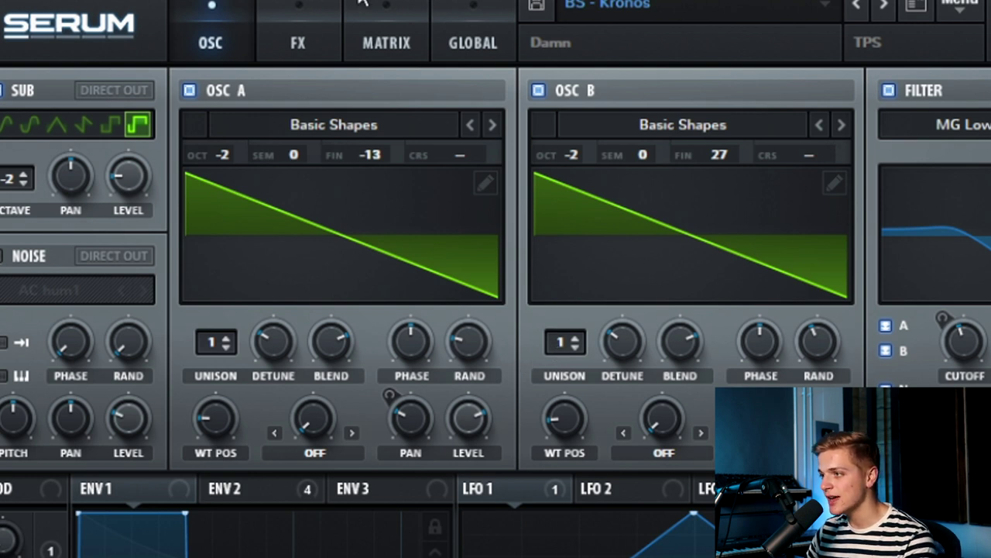
Audition the BS - Kronos Serum bass on an E5 note.
{"action": "mouse_move", "coordinate": [436, 360]}
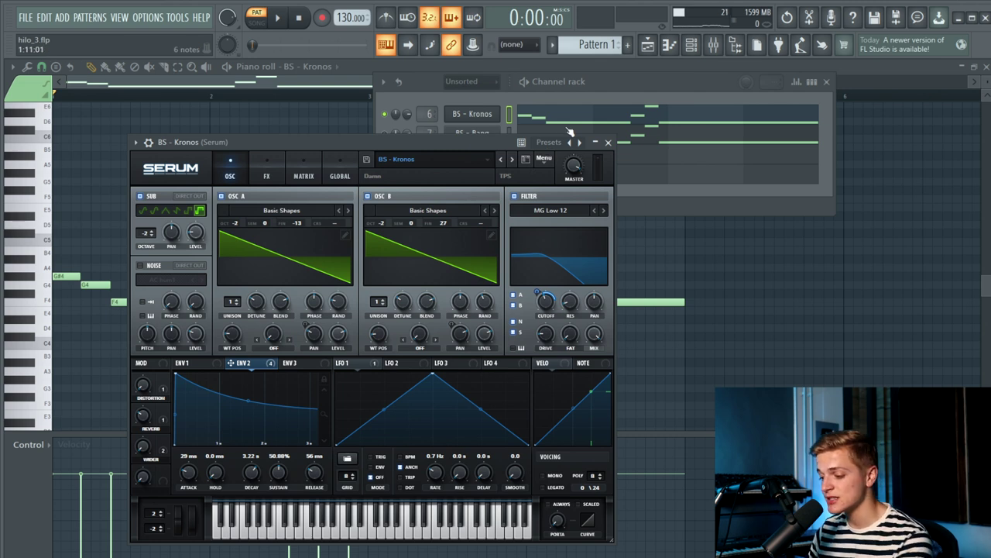
{"action": "key", "text": "c"}
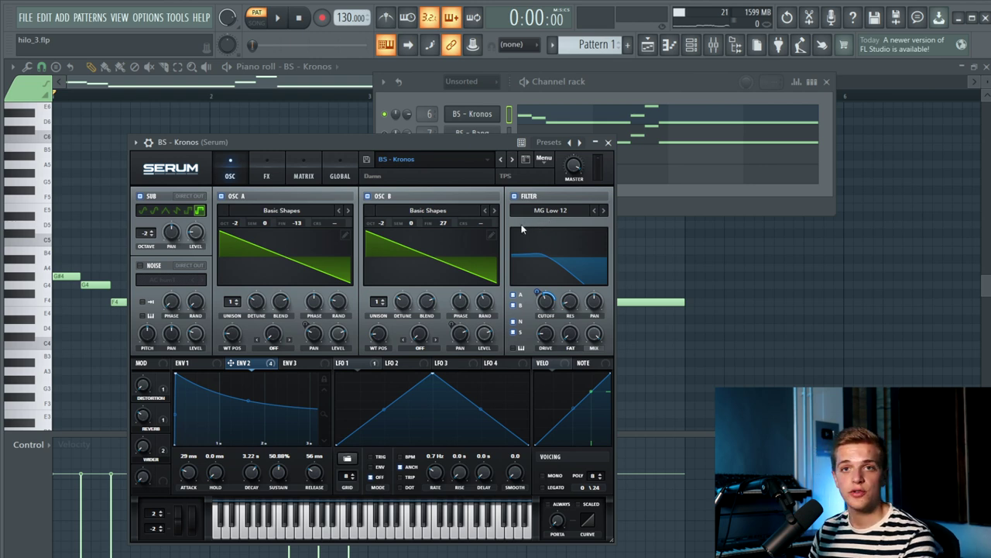
{"action": "left_click_drag", "start_coordinate": [325, 142], "coordinate": [345, 152]}
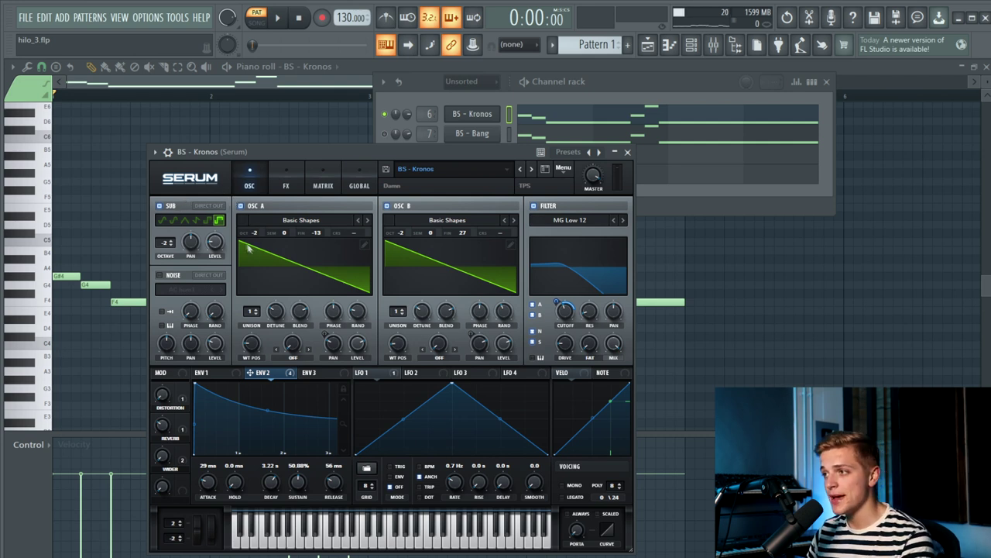
{"action": "left_click_drag", "start_coordinate": [333, 151], "coordinate": [335, 162]}
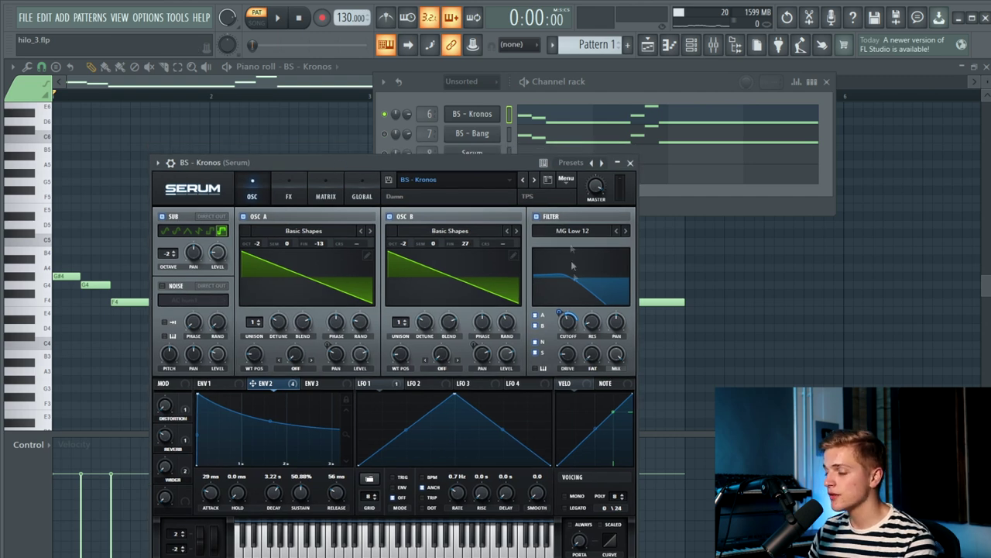
{"action": "mouse_move", "coordinate": [566, 362]}
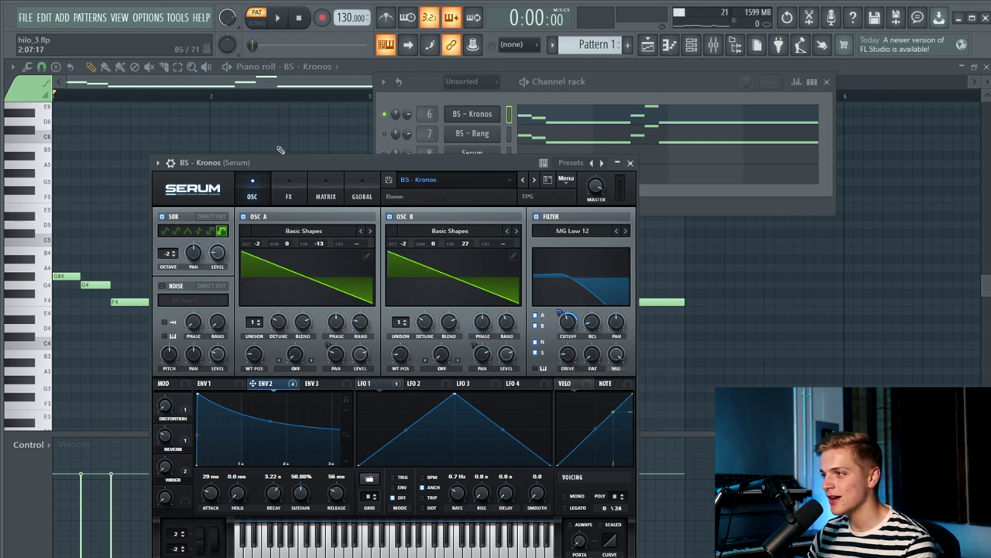
{"action": "mouse_move", "coordinate": [279, 159]}
{"action": "left_mouse_down"}
{"action": "mouse_move", "coordinate": [272, 132]}
{"action": "mouse_move", "coordinate": [275, 144]}
{"action": "left_mouse_up"}
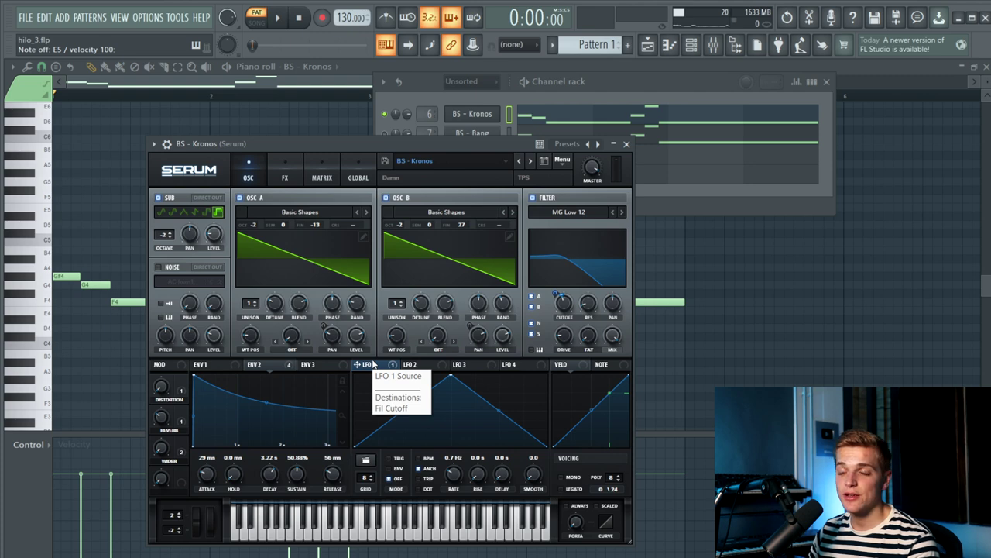
Show Serum's FX chain and bypass Chorus, Filter, EQ, Compressor and Distortion to hear the bass dry.
{"action": "left_click", "coordinate": [285, 172]}
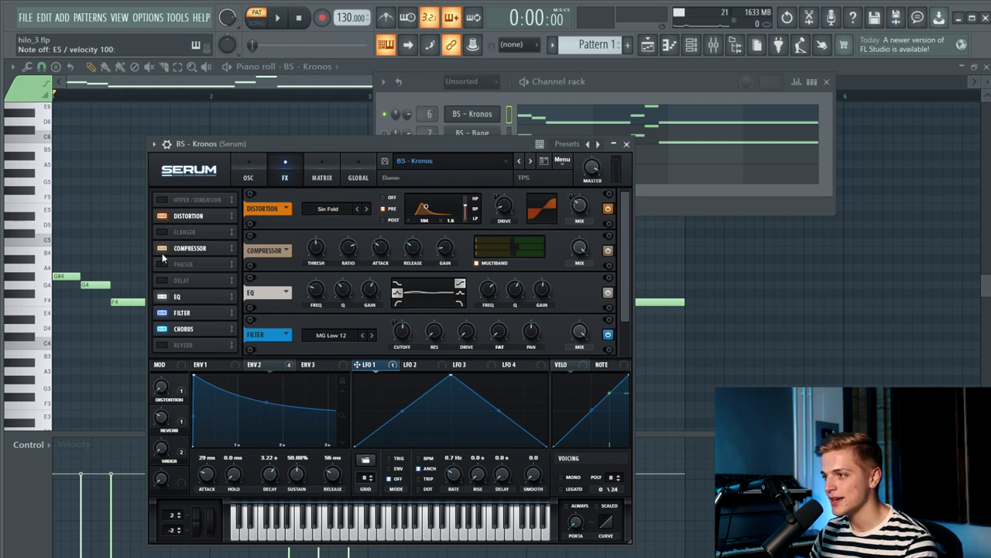
{"action": "left_click", "coordinate": [162, 329]}
{"action": "left_click", "coordinate": [162, 312]}
{"action": "left_click", "coordinate": [161, 296]}
{"action": "left_click", "coordinate": [162, 248]}
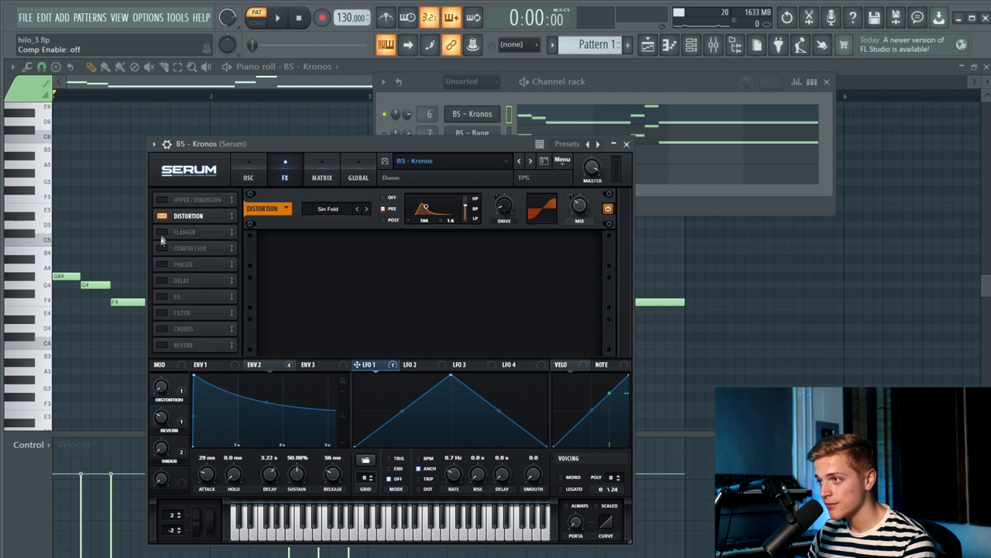
{"action": "left_click", "coordinate": [161, 215]}
{"action": "key", "text": "x"}
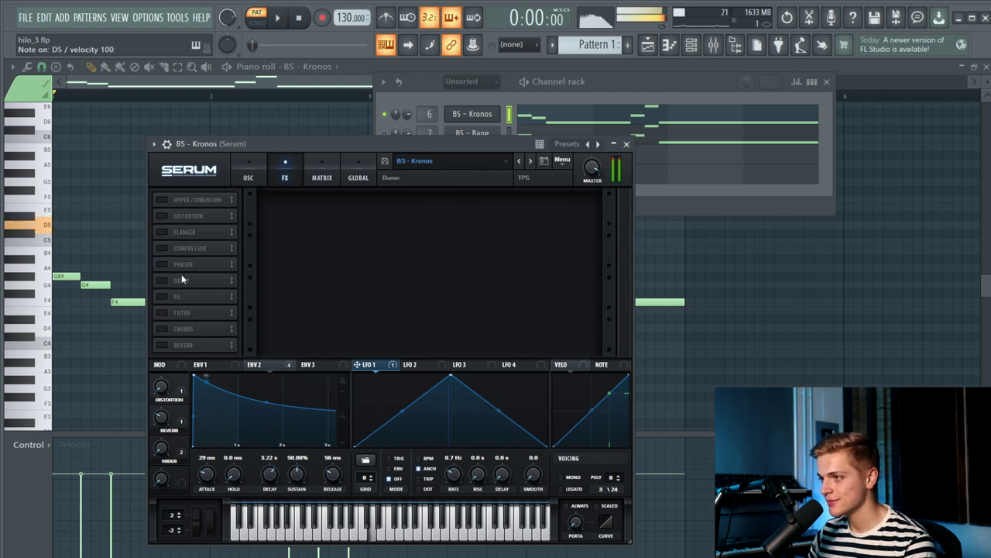
Re-enable Distortion, Compressor, Filter, Chorus and EQ, comparing the bass on D5, E5 and F5.
{"action": "left_click", "coordinate": [161, 215]}
{"action": "left_click", "coordinate": [162, 248]}
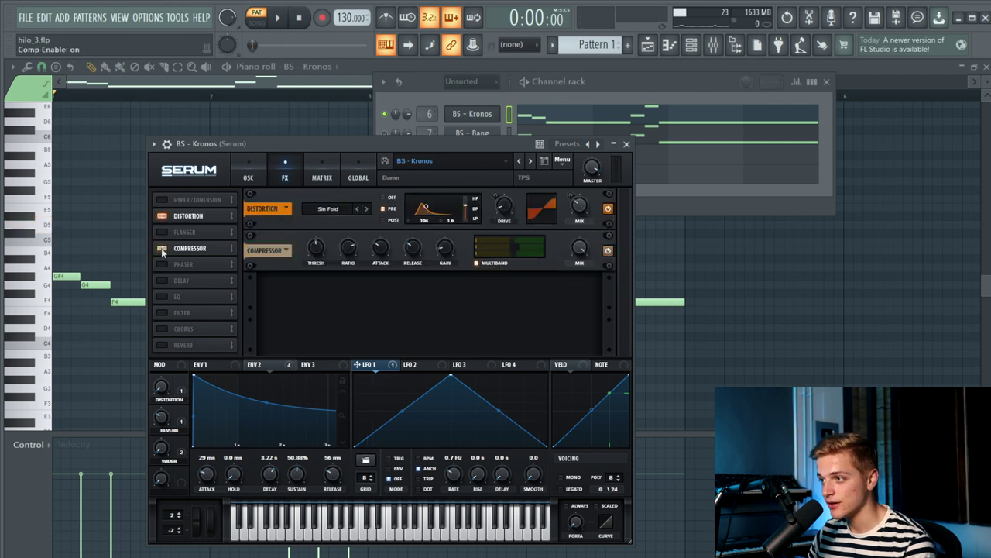
{"action": "left_click", "coordinate": [162, 312]}
{"action": "left_click", "coordinate": [162, 329]}
{"action": "left_click", "coordinate": [162, 295]}
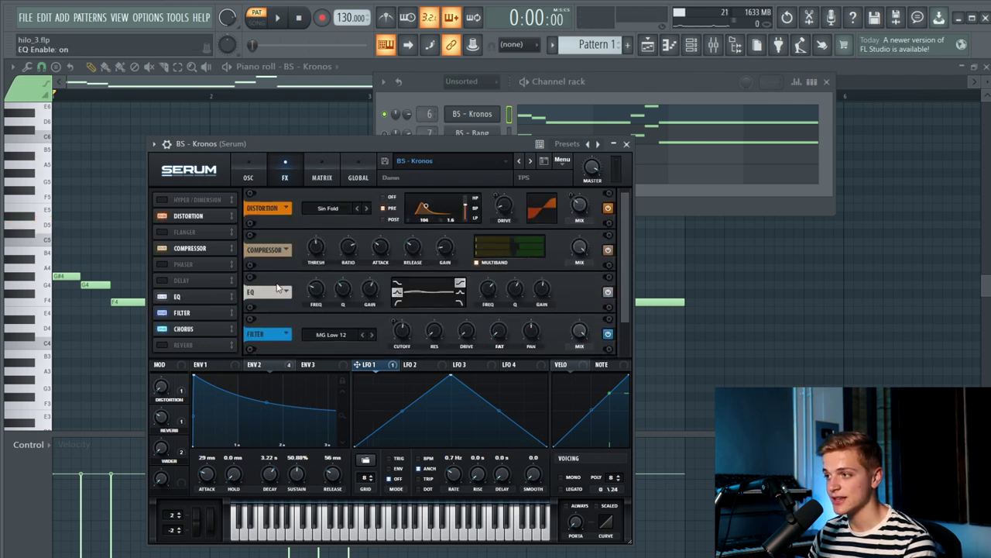
{"action": "key", "text": "x"}
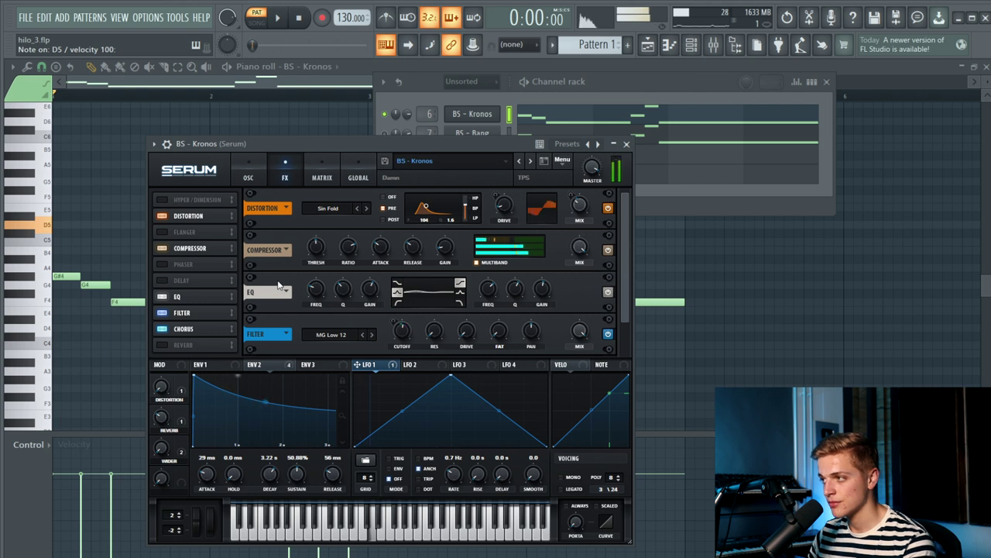
{"action": "key", "text": "c"}
{"action": "key", "text": "v"}
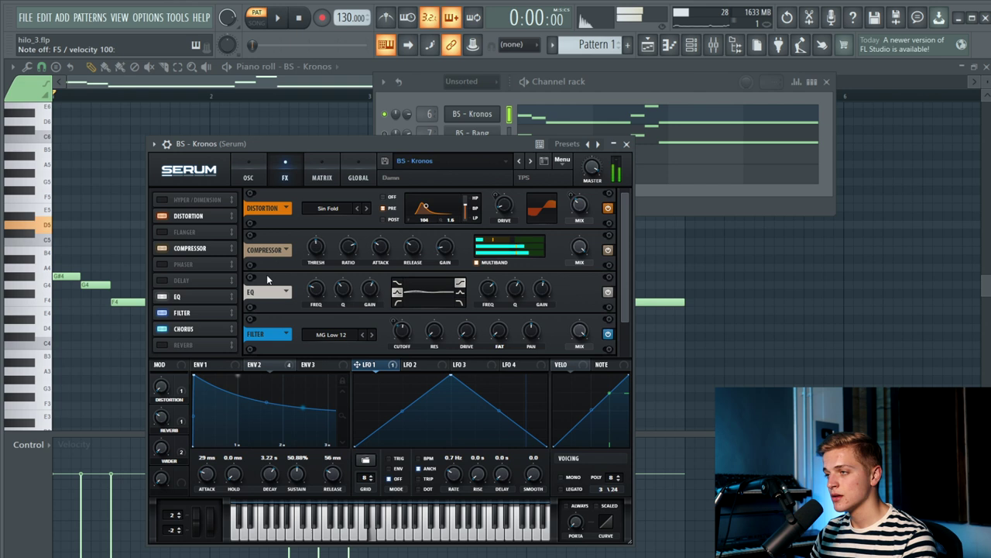
{"action": "key", "text": "x"}
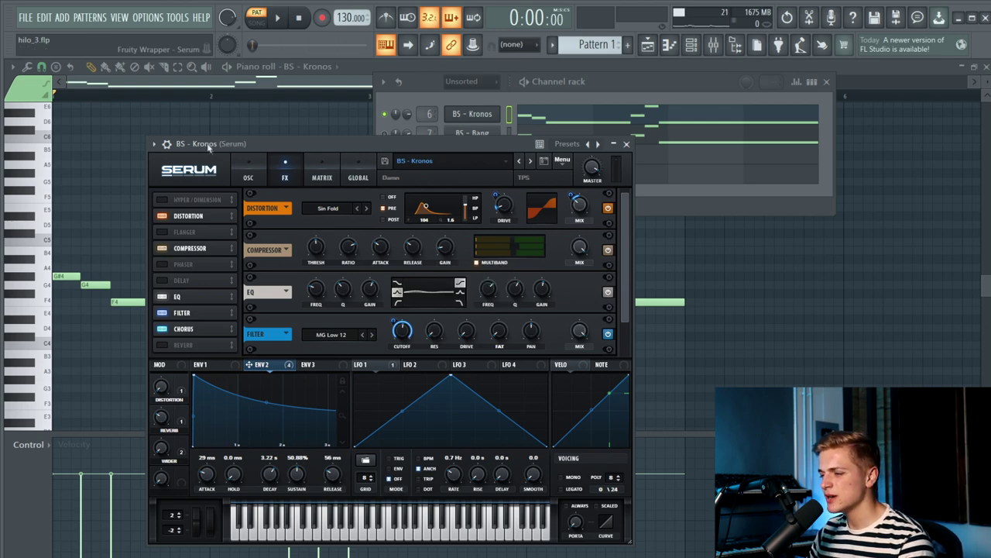
{"action": "left_click_drag", "start_coordinate": [154, 140], "coordinate": [250, 130]}
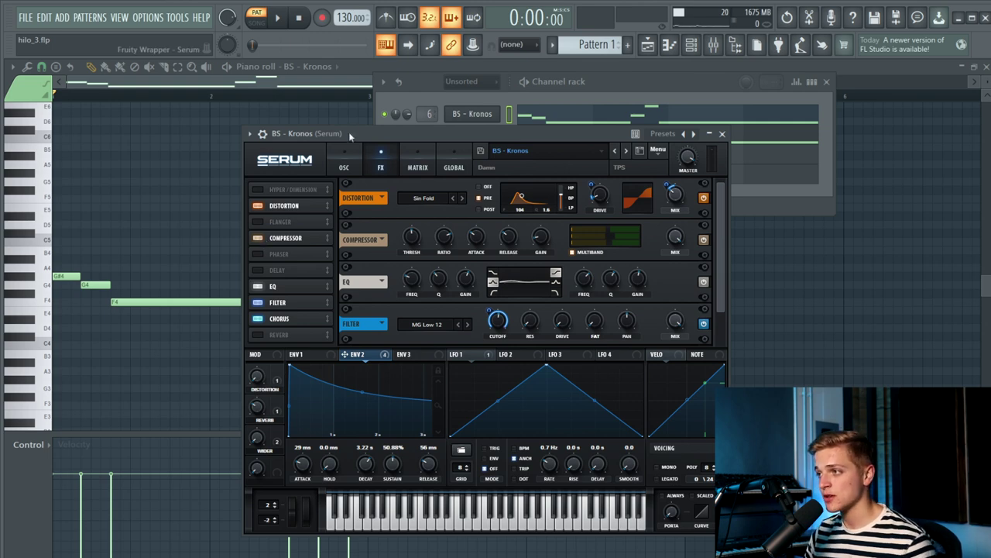
{"action": "left_click_drag", "start_coordinate": [343, 133], "coordinate": [288, 133]}
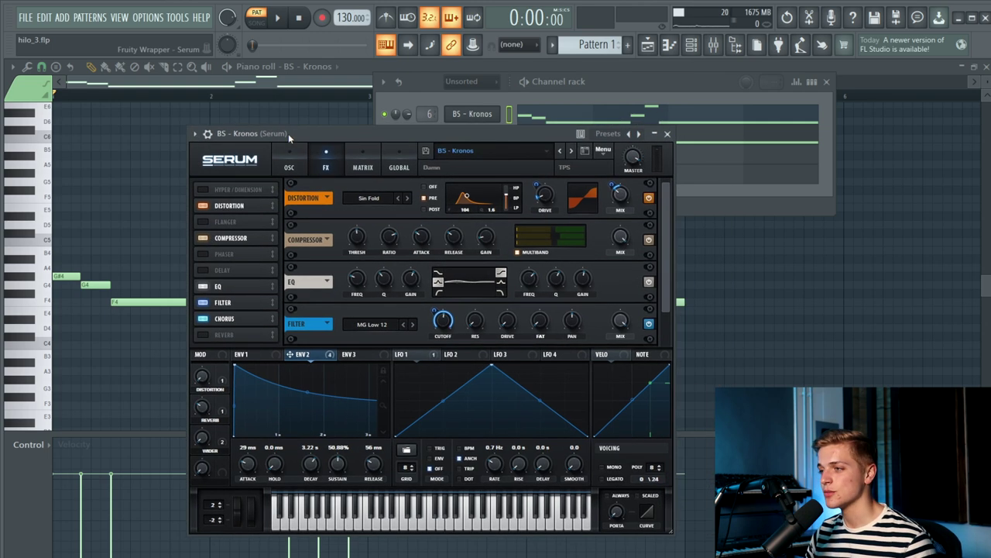
Bypass and re-enable the Serum compressor, then bring the Channel rack in front of the synth.
{"action": "left_click", "coordinate": [204, 239]}
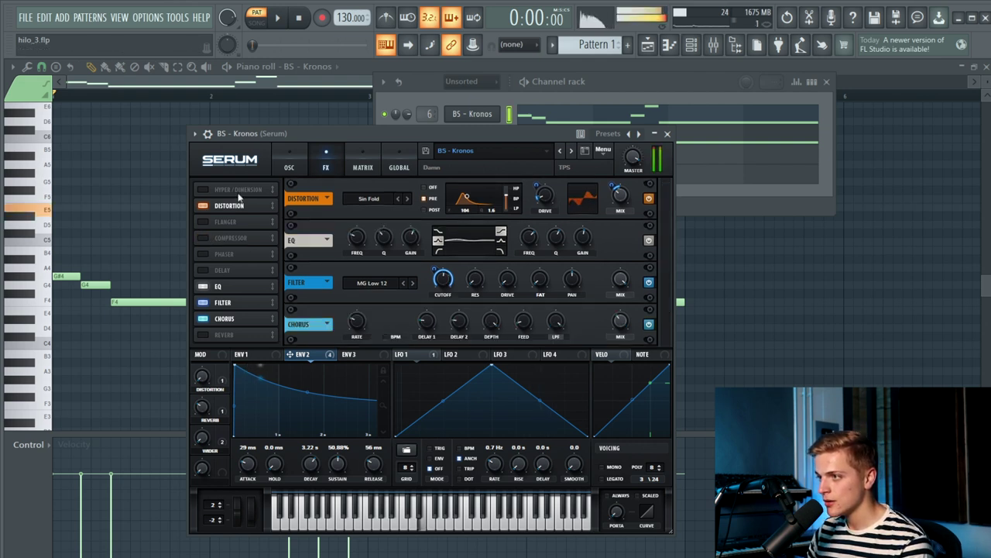
{"action": "left_click", "coordinate": [203, 238]}
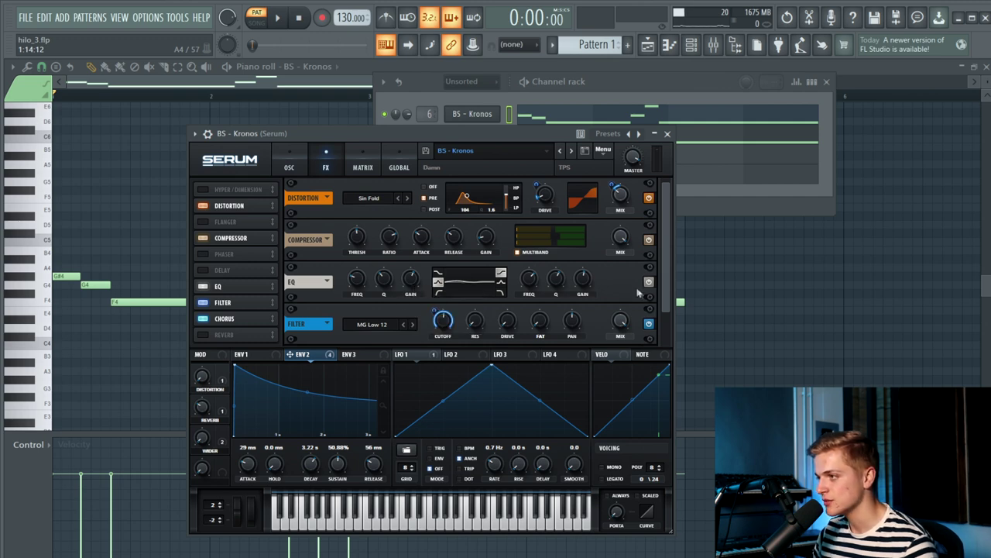
{"action": "scroll", "coordinate": [656, 297], "scroll_direction": "down", "scroll_amount": 1}
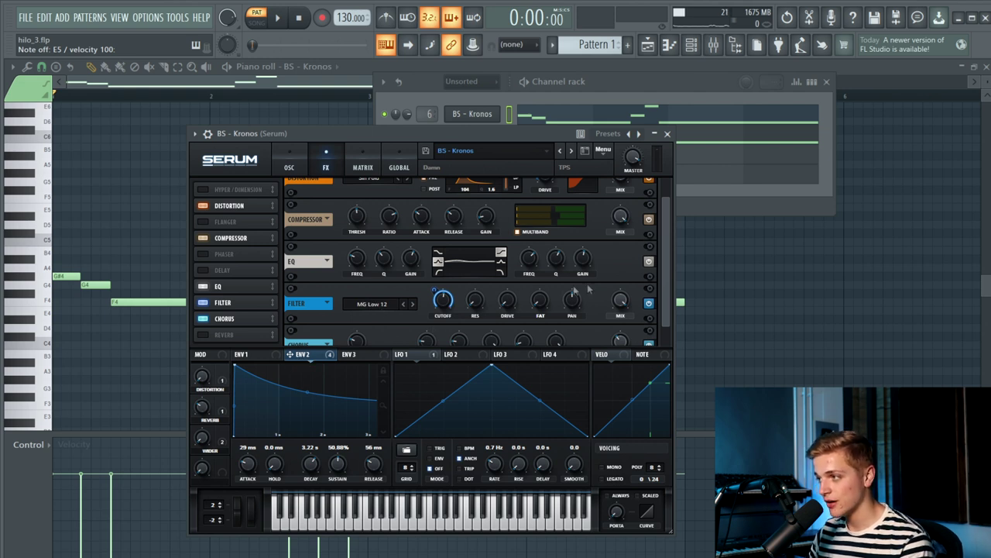
{"action": "scroll", "coordinate": [577, 291], "scroll_direction": "down", "scroll_amount": 1}
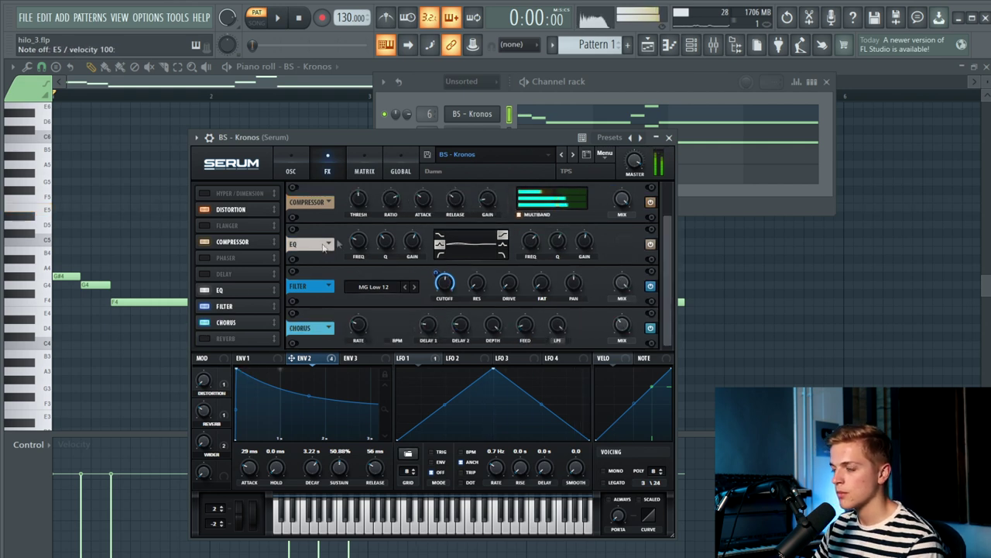
{"action": "left_click", "coordinate": [713, 204]}
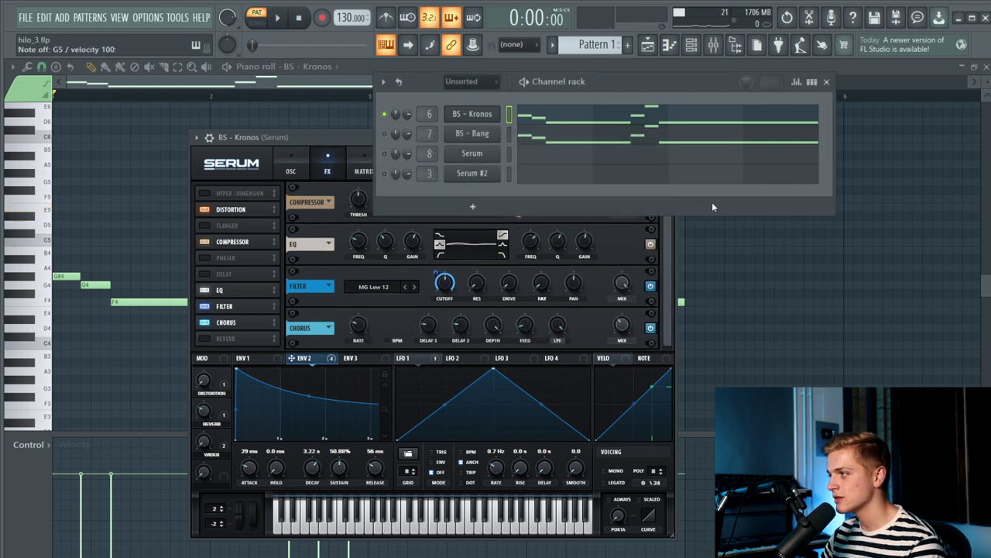
Close the Kronos Serum, Fruity Reeverb 2, CamelCrusher and Kickstart effect windows.
{"action": "left_click", "coordinate": [300, 144]}
{"action": "left_click", "coordinate": [669, 137]}
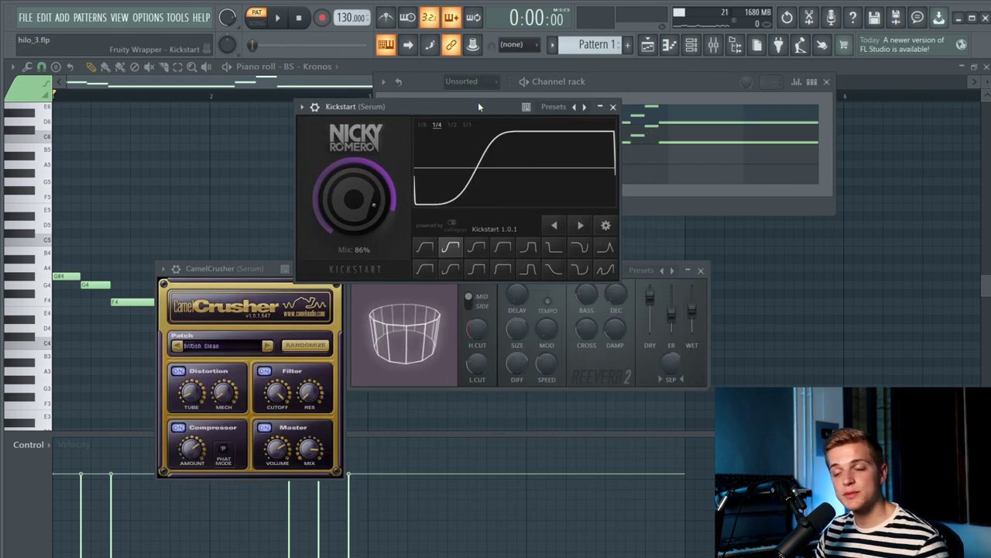
{"action": "left_click_drag", "start_coordinate": [257, 269], "coordinate": [243, 271]}
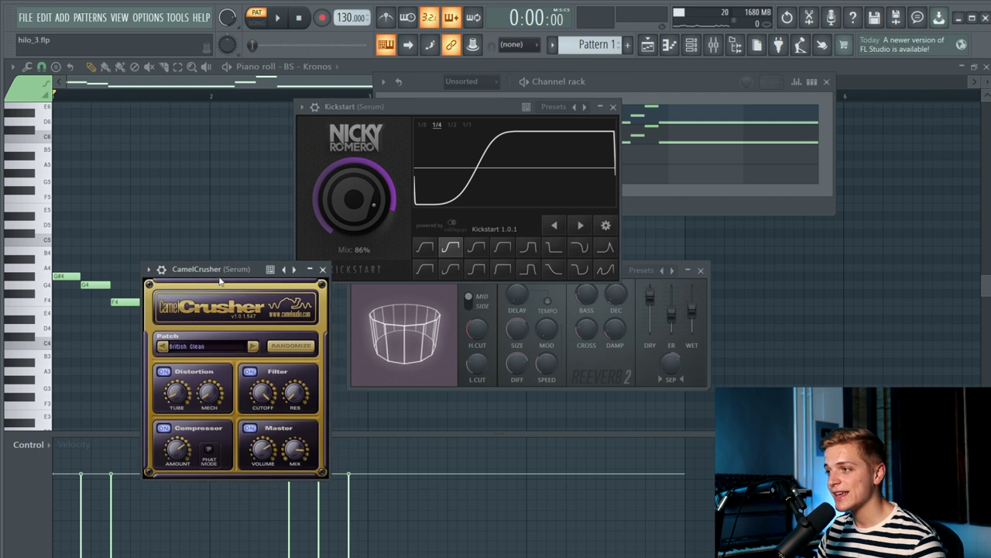
{"action": "left_click", "coordinate": [457, 350]}
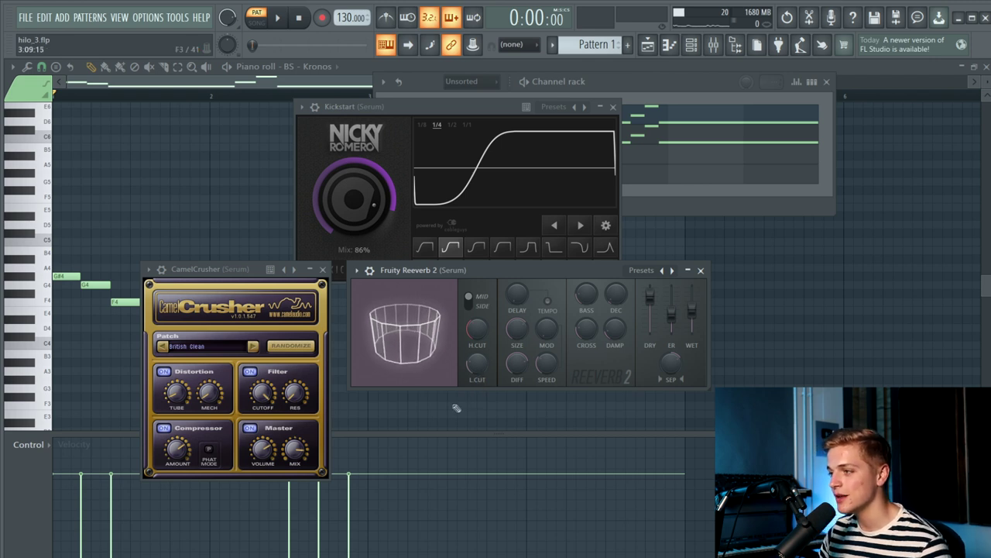
{"action": "key", "text": "Escape"}
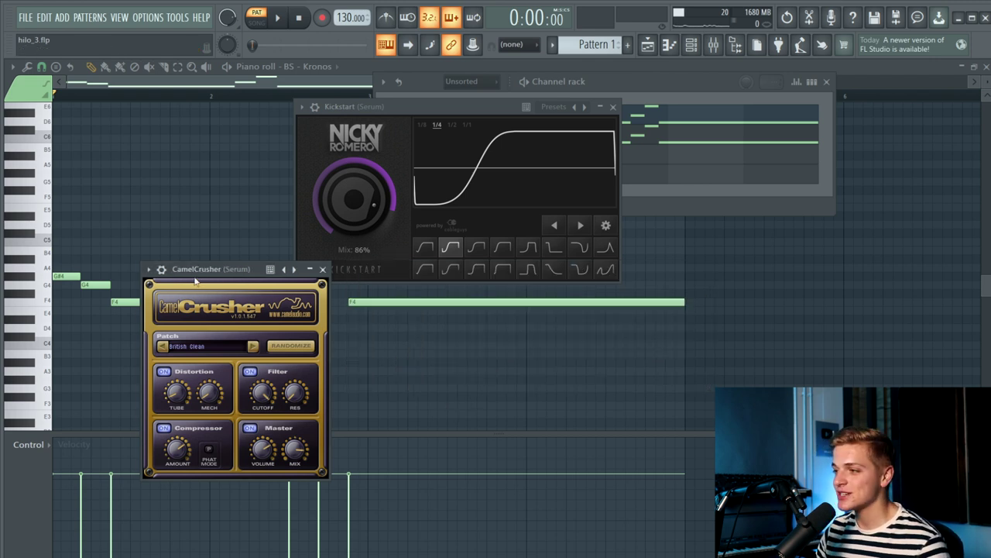
{"action": "left_click_drag", "start_coordinate": [202, 292], "coordinate": [192, 264]}
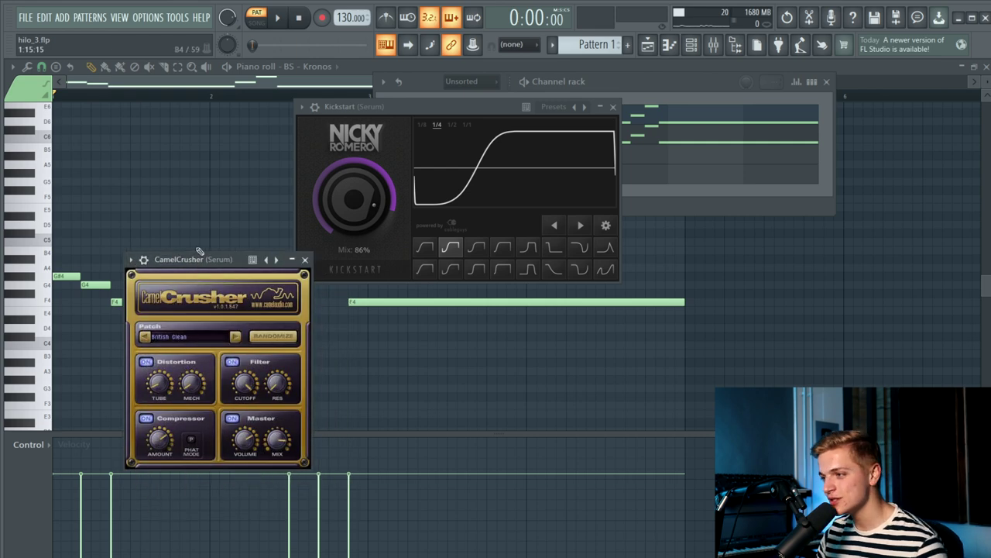
{"action": "left_click", "coordinate": [304, 260]}
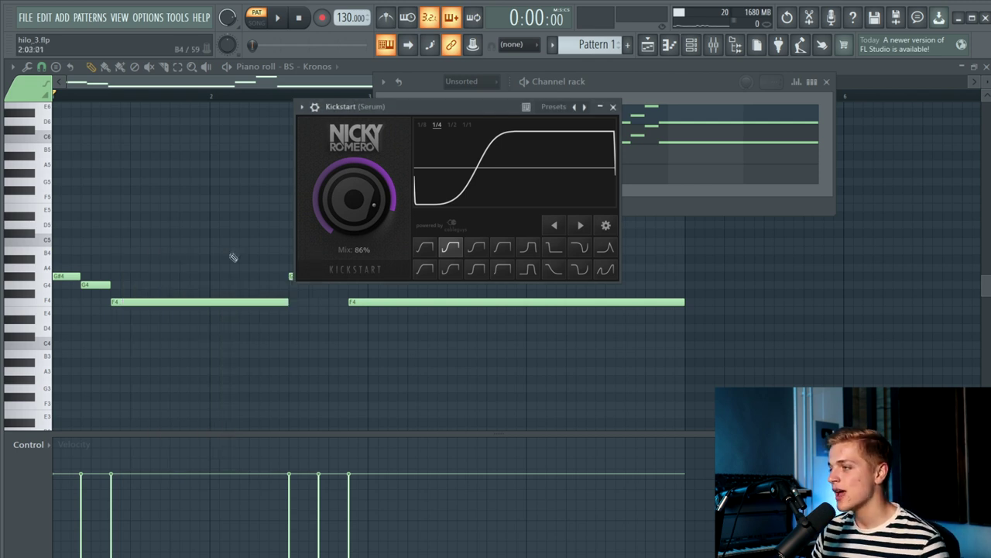
{"action": "left_click_drag", "start_coordinate": [354, 106], "coordinate": [294, 157]}
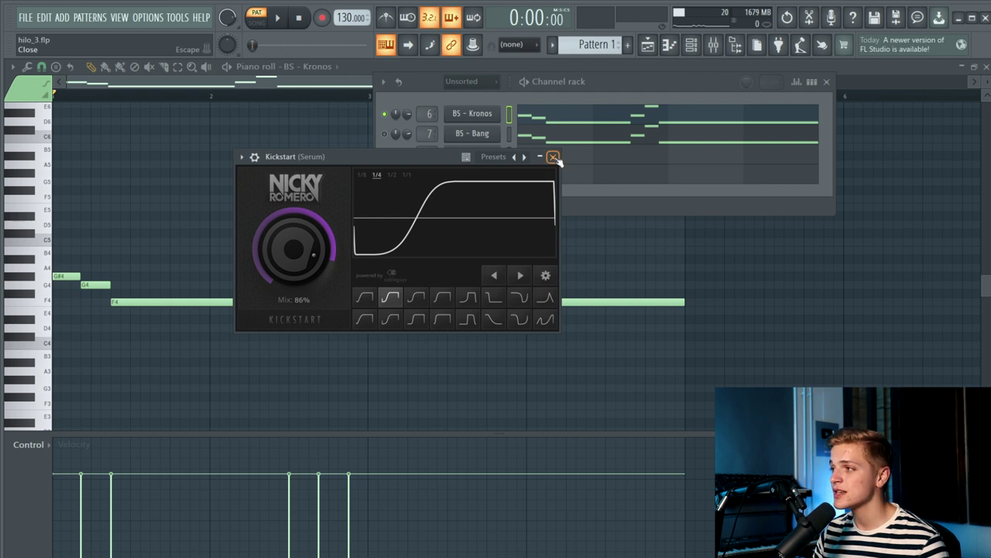
{"action": "left_click", "coordinate": [552, 156]}
Open the BS - Bang channel's Serum synth on its FX rack.
{"action": "left_click", "coordinate": [471, 114]}
{"action": "left_click", "coordinate": [326, 173]}
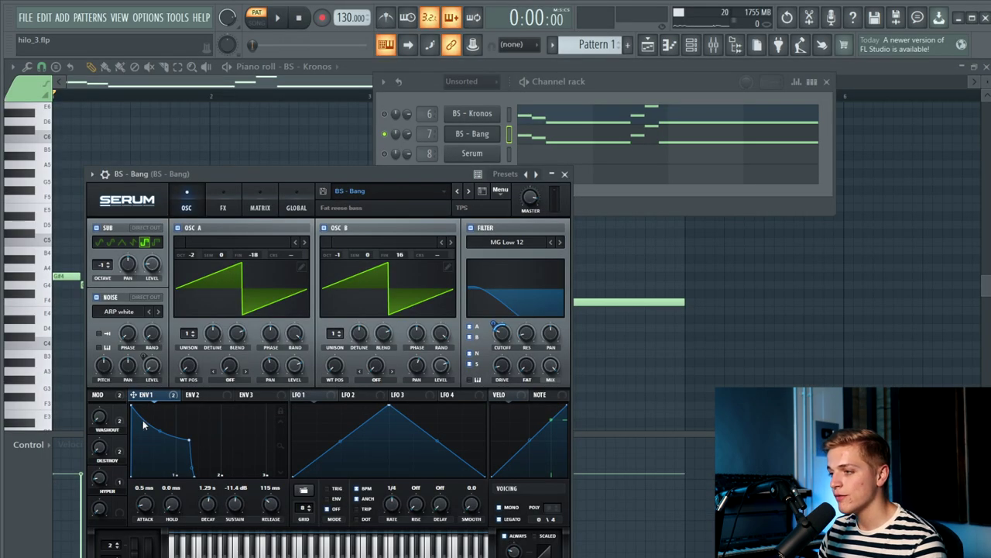
{"action": "mouse_move", "coordinate": [164, 396]}
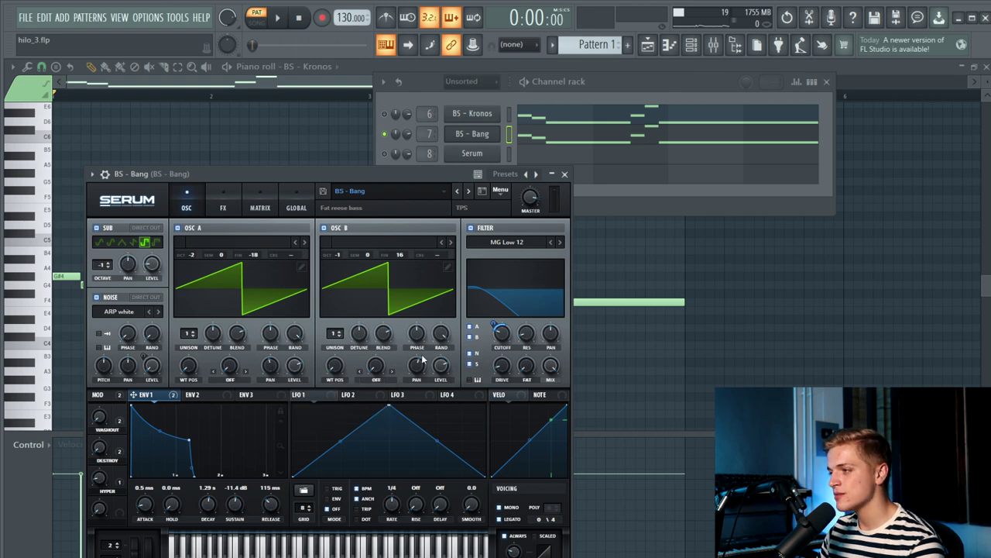
{"action": "left_click", "coordinate": [223, 208]}
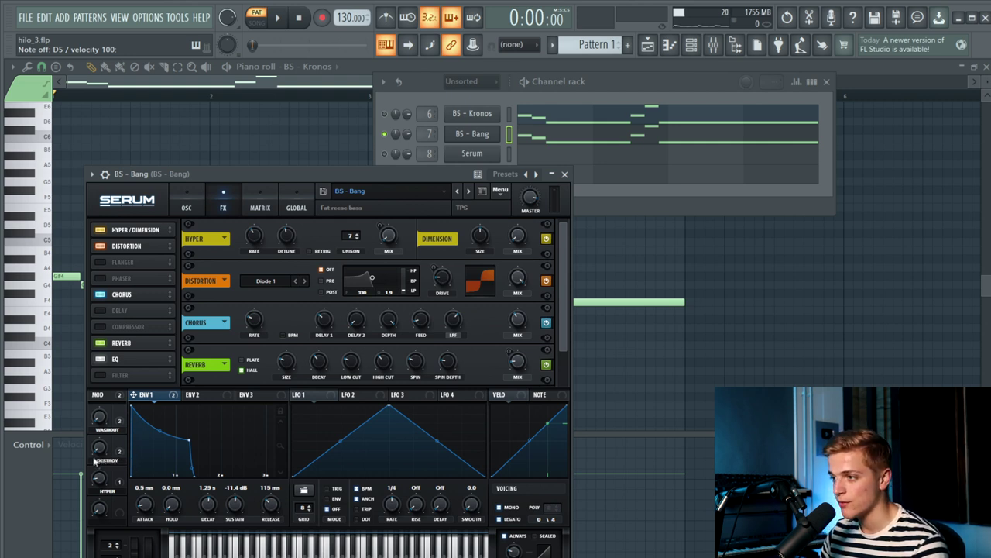
Audition the bass with the DESTROY macro at 100%, then set it to 25%.
{"action": "left_click_drag", "start_coordinate": [94, 460], "coordinate": [103, 411]}
{"action": "left_click_drag", "start_coordinate": [111, 366], "coordinate": [111, 353]}
{"action": "key", "text": "space"}
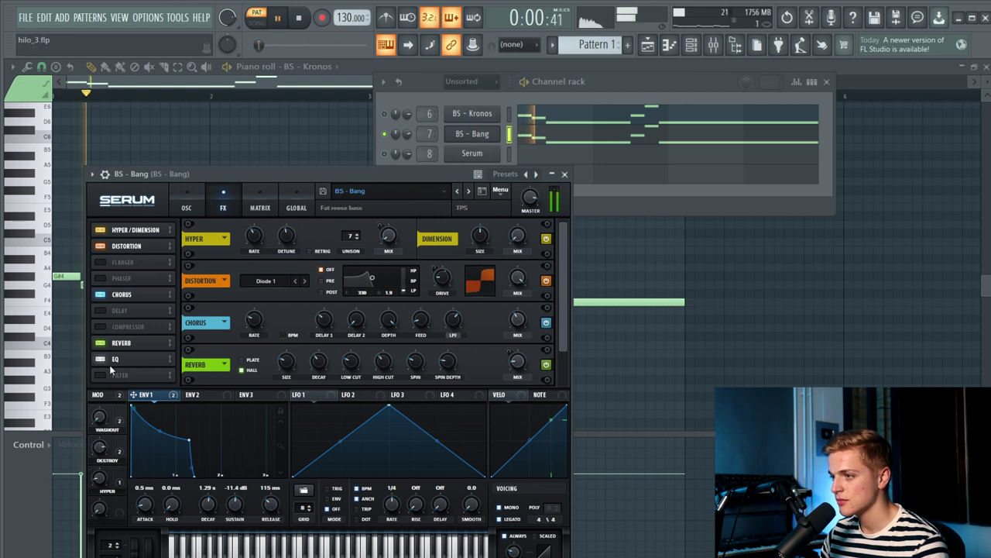
{"action": "key", "text": "space"}
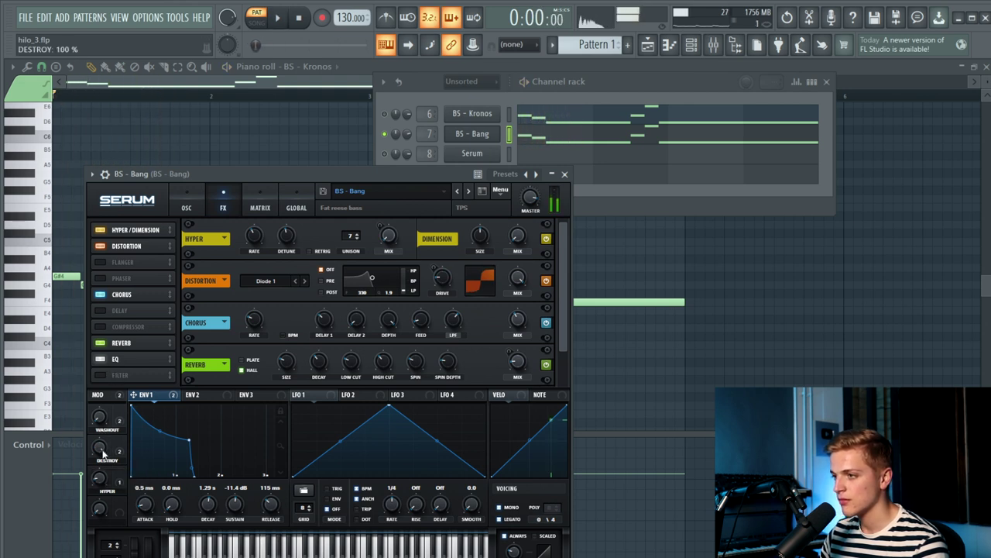
{"action": "left_click_drag", "start_coordinate": [111, 439], "coordinate": [107, 548]}
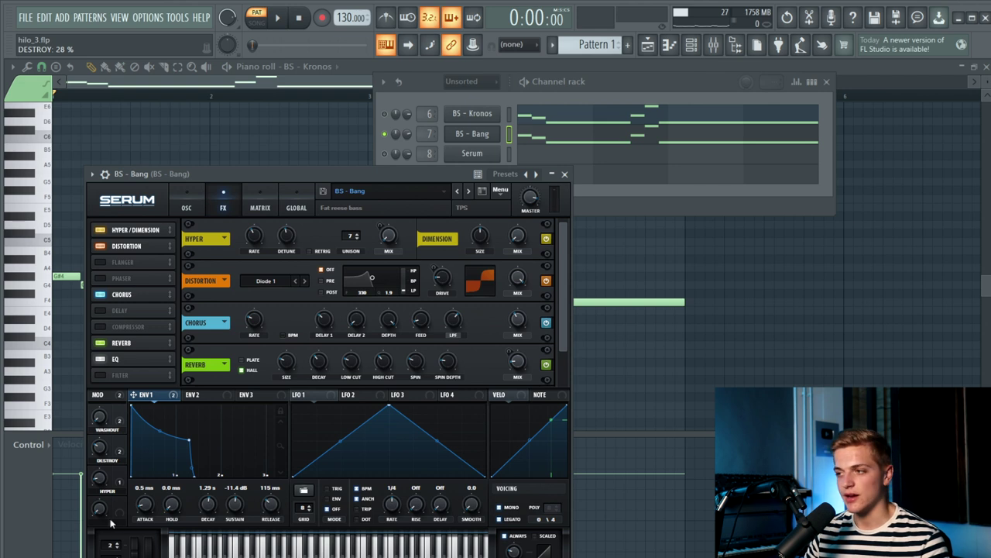
{"action": "left_click_drag", "start_coordinate": [96, 452], "coordinate": [100, 457]}
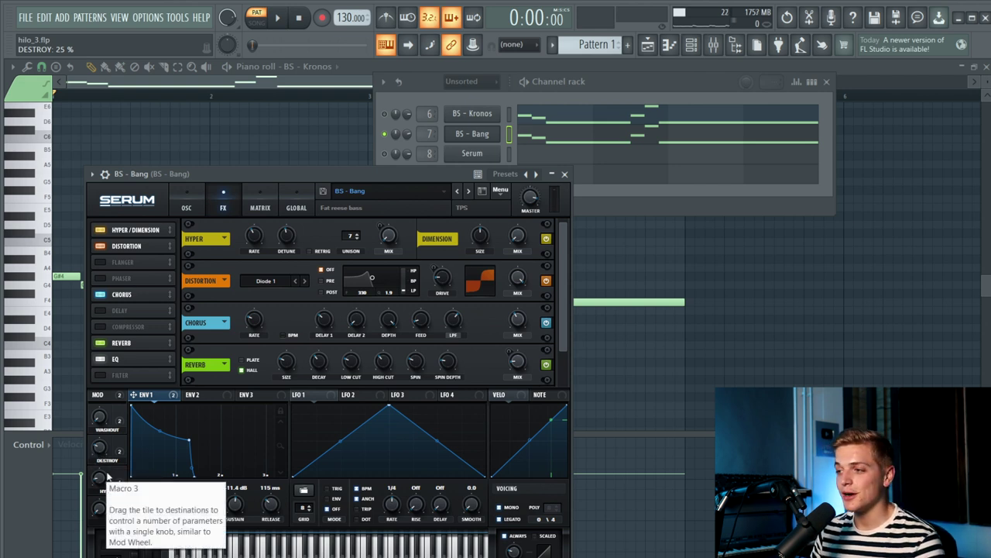
{"action": "scroll", "coordinate": [356, 360], "scroll_direction": "down", "scroll_amount": 2}
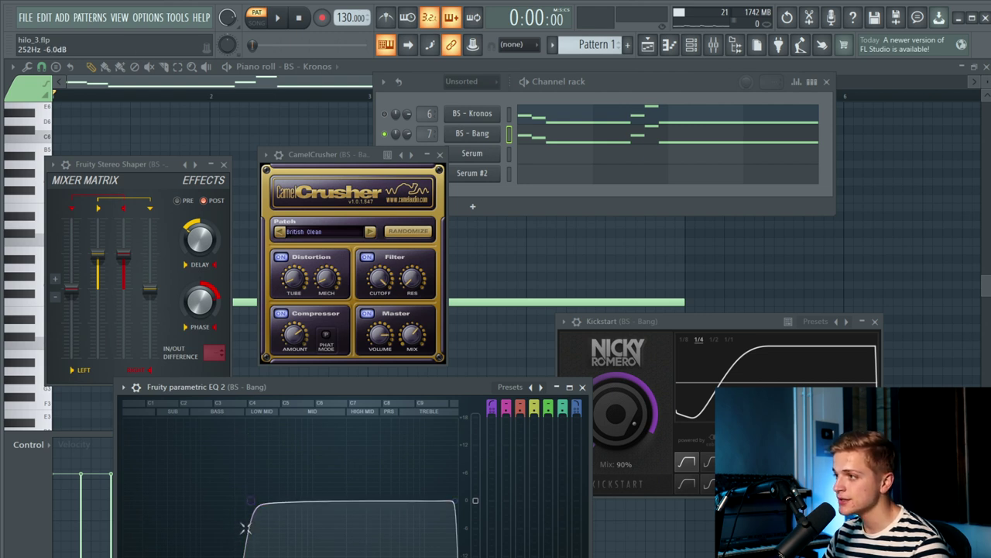
Bring the CamelCrusher, Stereo Shaper and Channel rack windows forward and play Pattern 1.
{"action": "left_click", "coordinate": [314, 154]}
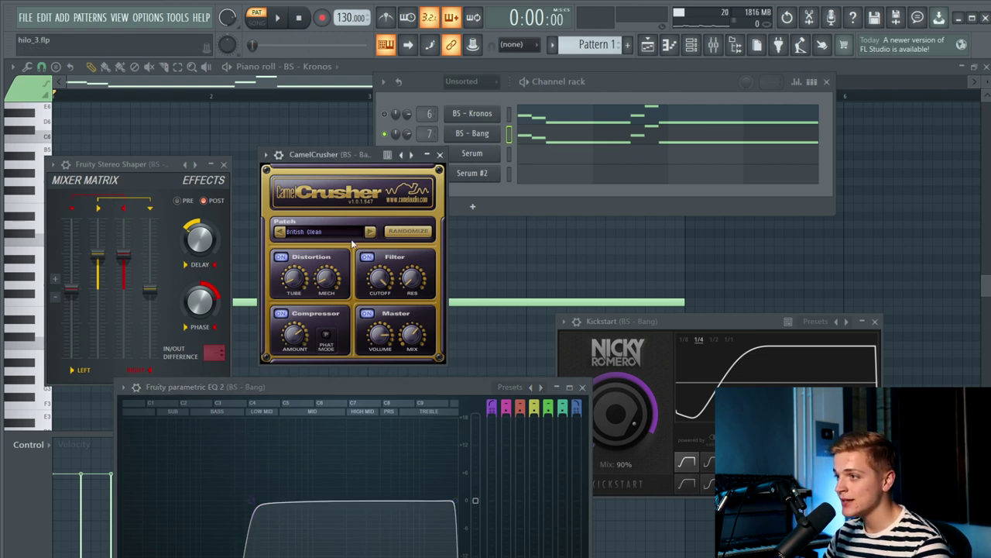
{"action": "left_click", "coordinate": [128, 184]}
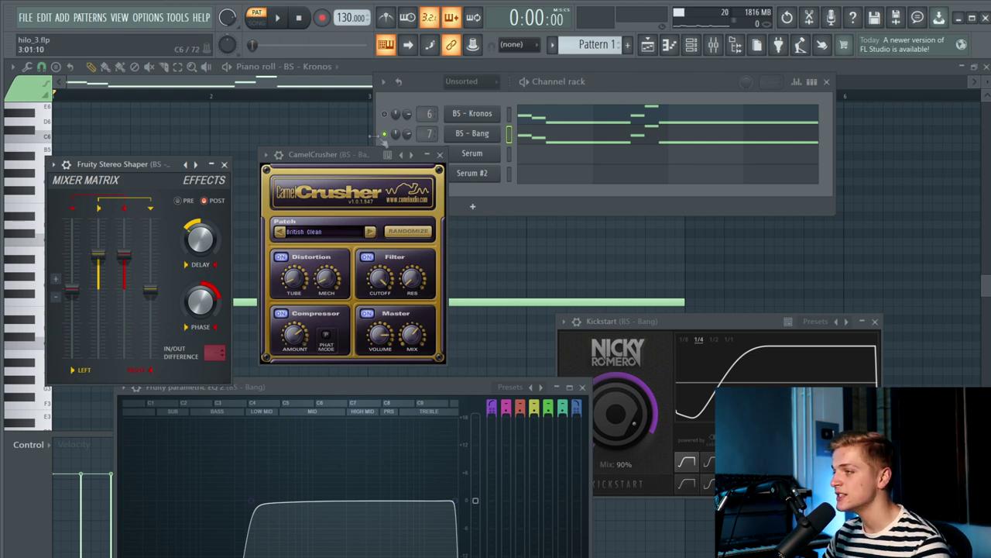
{"action": "left_click", "coordinate": [408, 155]}
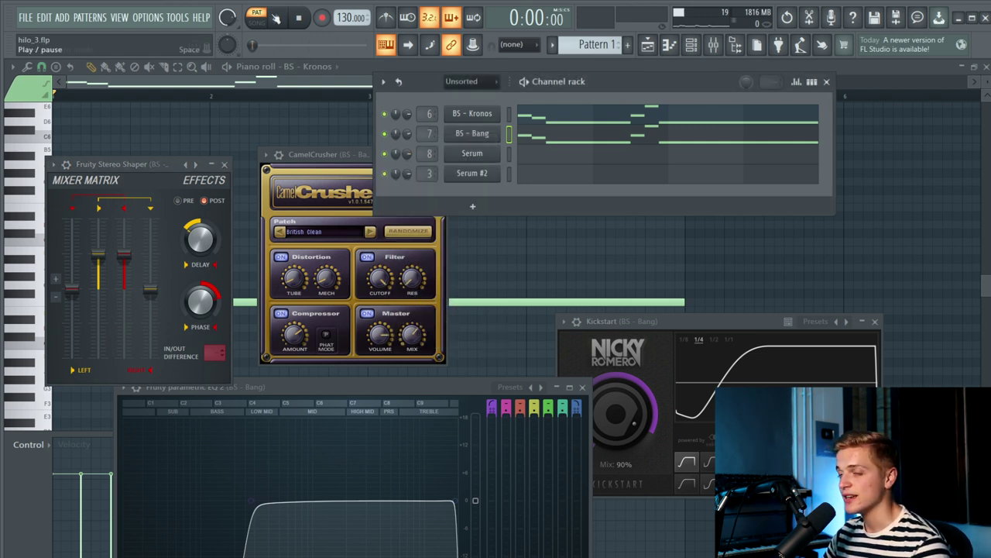
{"action": "key", "text": "space"}
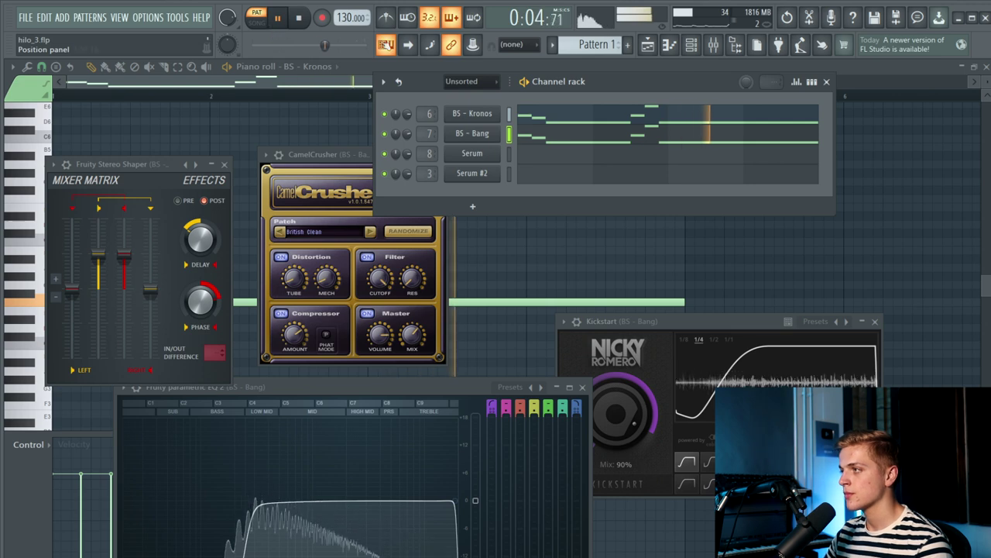
Stop playback, delete Track 5's Pattern 1 clip and check the reversed audio clip's settings.
{"action": "key", "text": "space"}
{"action": "left_click", "coordinate": [713, 46]}
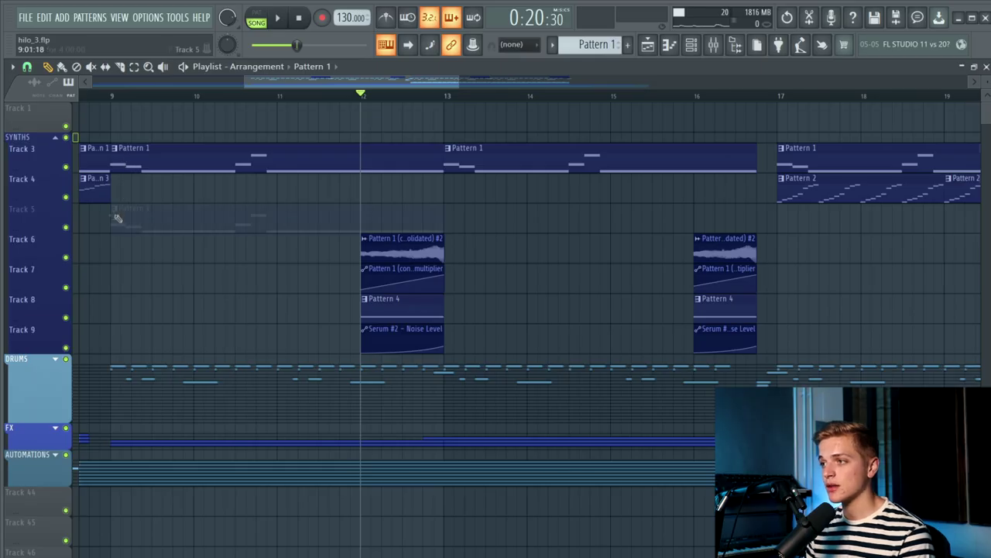
{"action": "left_click", "coordinate": [116, 218]}
{"action": "right_click", "coordinate": [126, 229]}
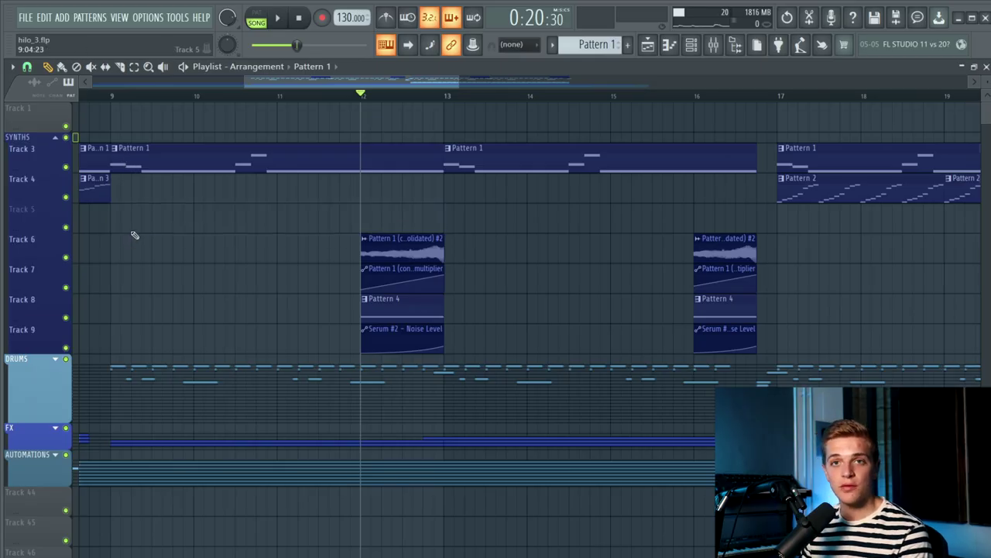
{"action": "double_click", "coordinate": [361, 251]}
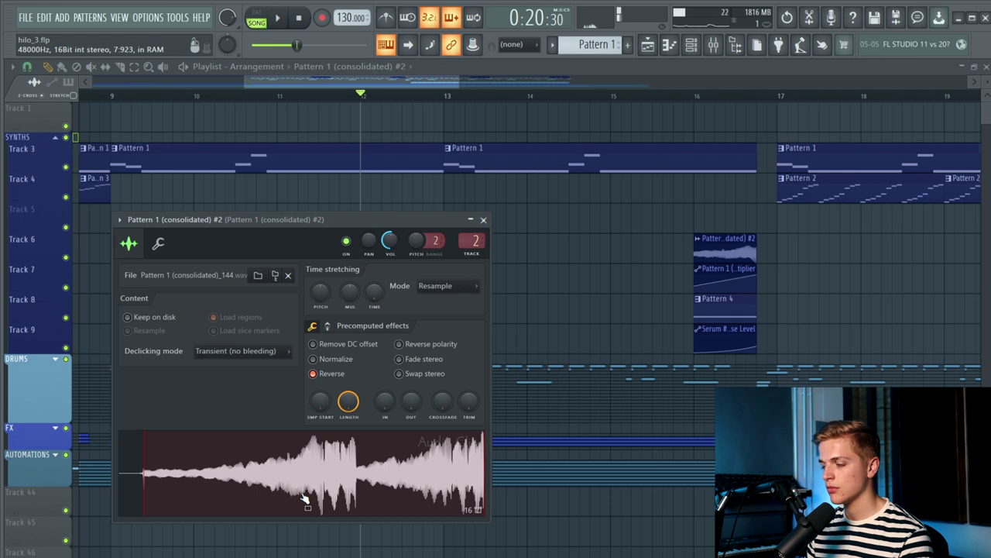
{"action": "left_click", "coordinate": [483, 219]}
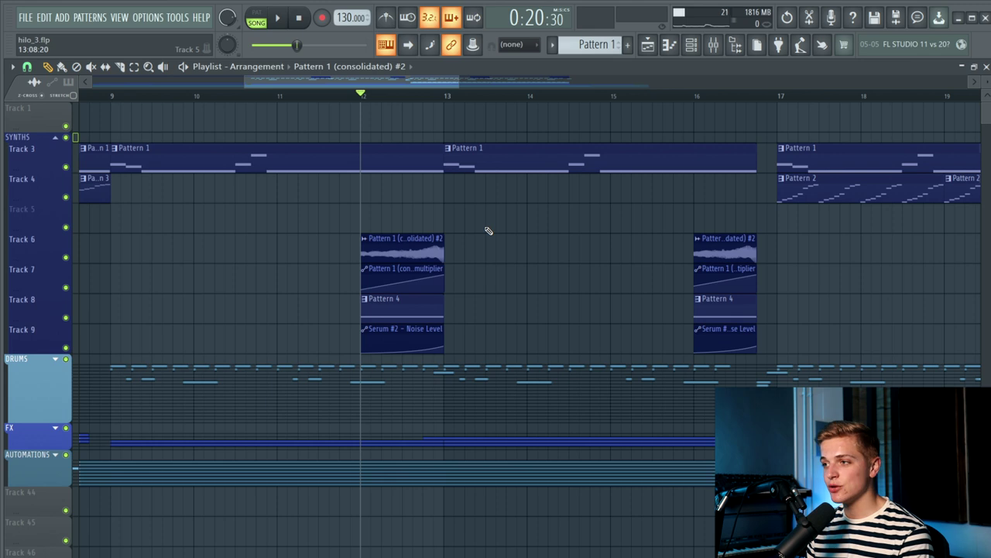
{"action": "scroll", "coordinate": [489, 230], "scroll_direction": "down", "scroll_amount": 2}
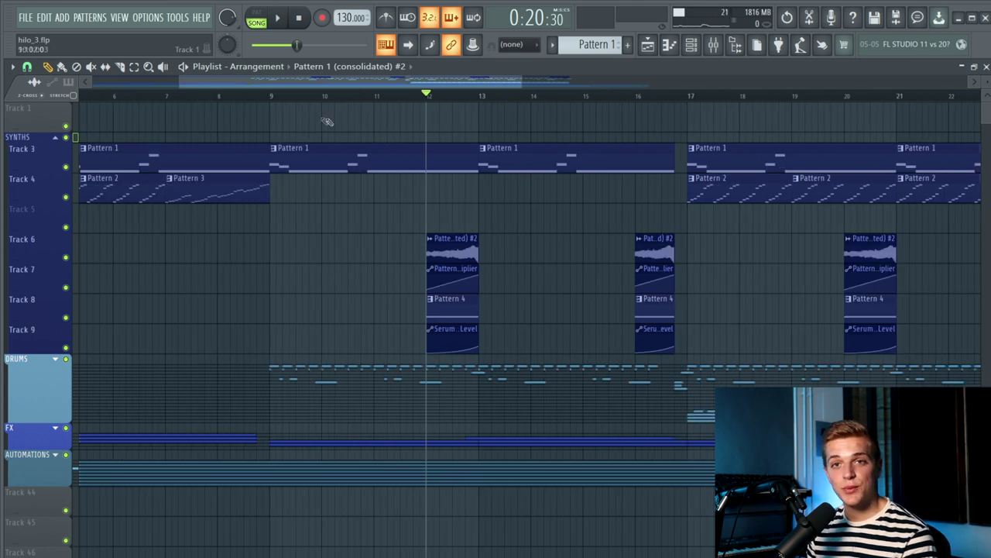
Mute Tracks 7, 8 and 9 and play the arrangement from bar 9.
{"action": "left_click", "coordinate": [275, 96]}
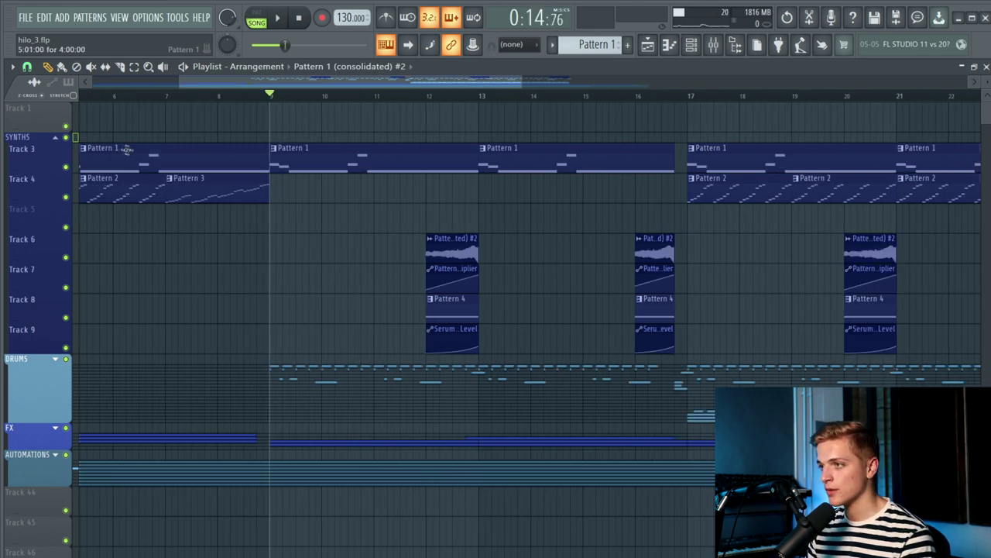
{"action": "left_click", "coordinate": [66, 286]}
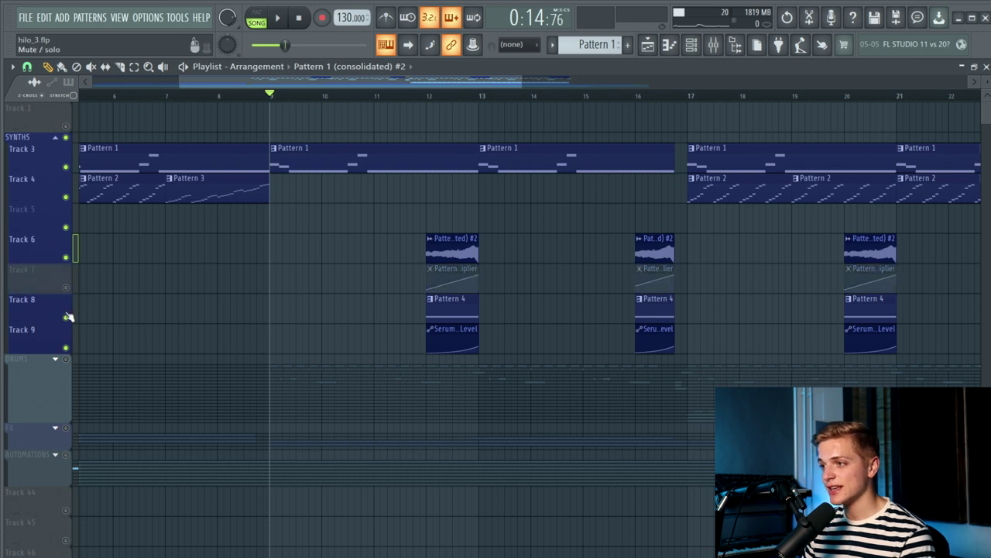
{"action": "left_click", "coordinate": [66, 316]}
{"action": "left_click", "coordinate": [66, 348]}
{"action": "key", "text": "space"}
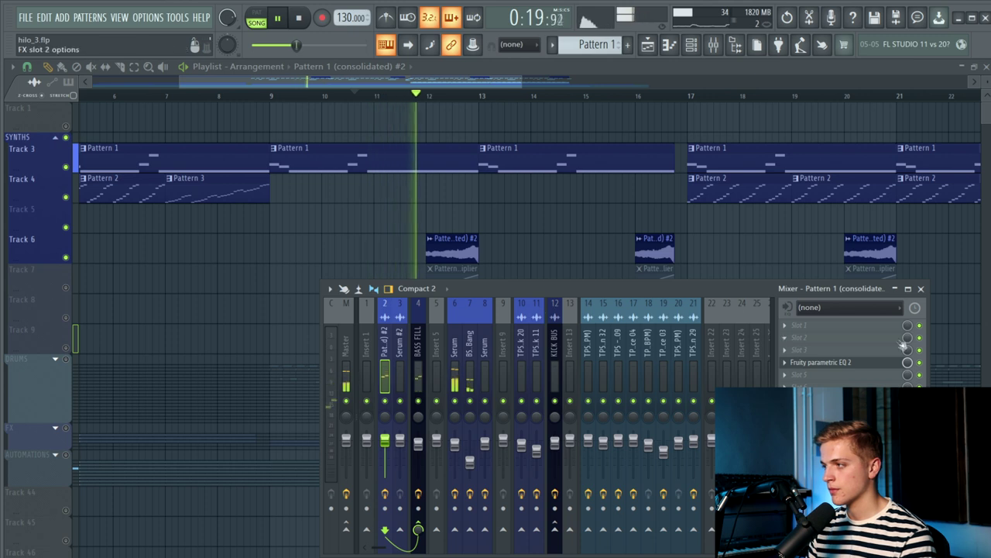
Inspect BASS FILL's parametric EQ and ValhallaVintageVerb, then close them and return the playlist to bar 12.
{"action": "left_click", "coordinate": [857, 366]}
{"action": "key", "text": "space"}
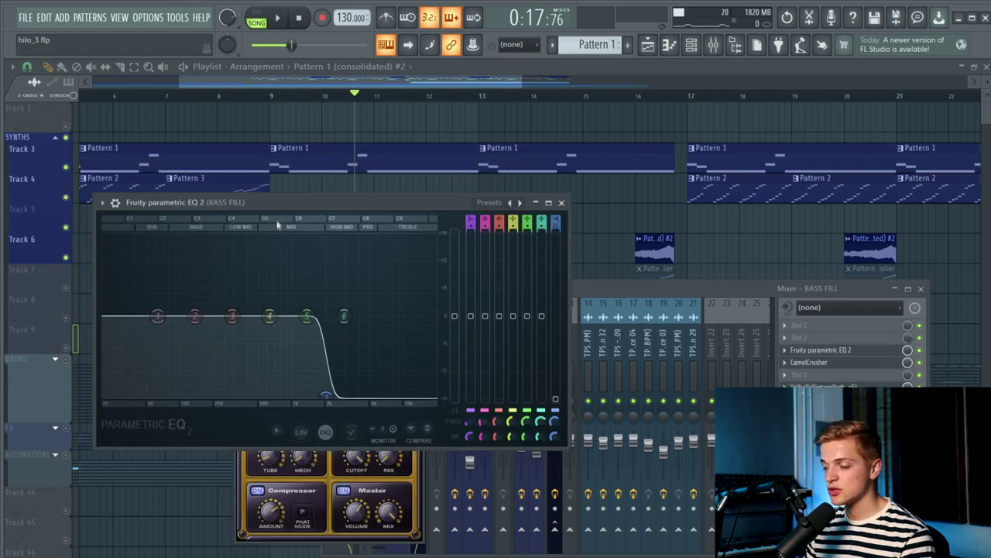
{"action": "left_click_drag", "start_coordinate": [273, 200], "coordinate": [275, 91]}
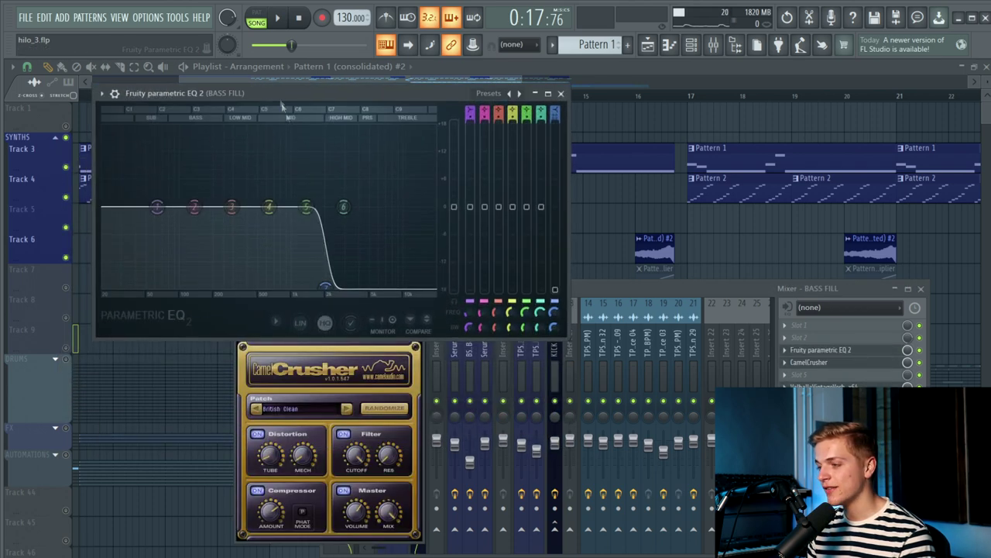
{"action": "left_click", "coordinate": [813, 385]}
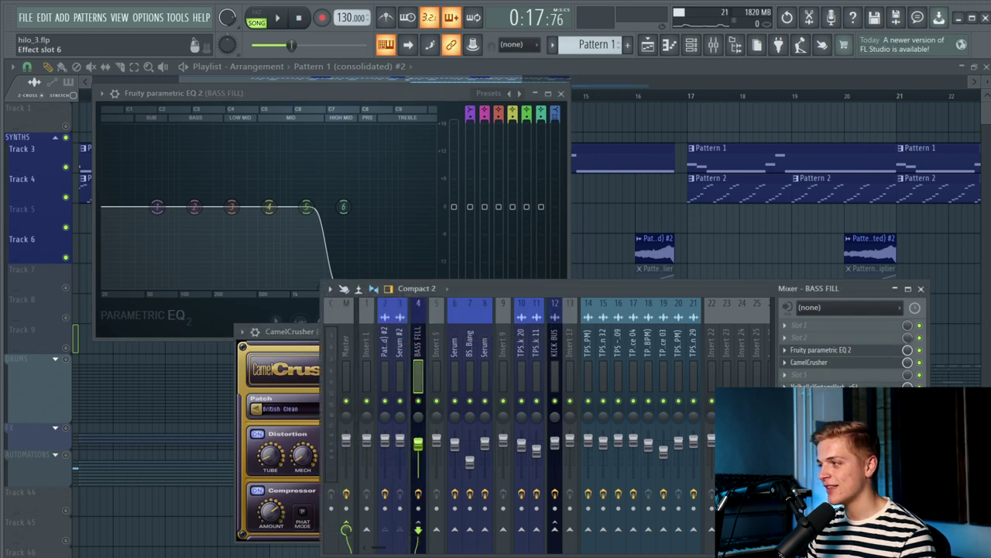
{"action": "left_click_drag", "start_coordinate": [193, 136], "coordinate": [235, 175]}
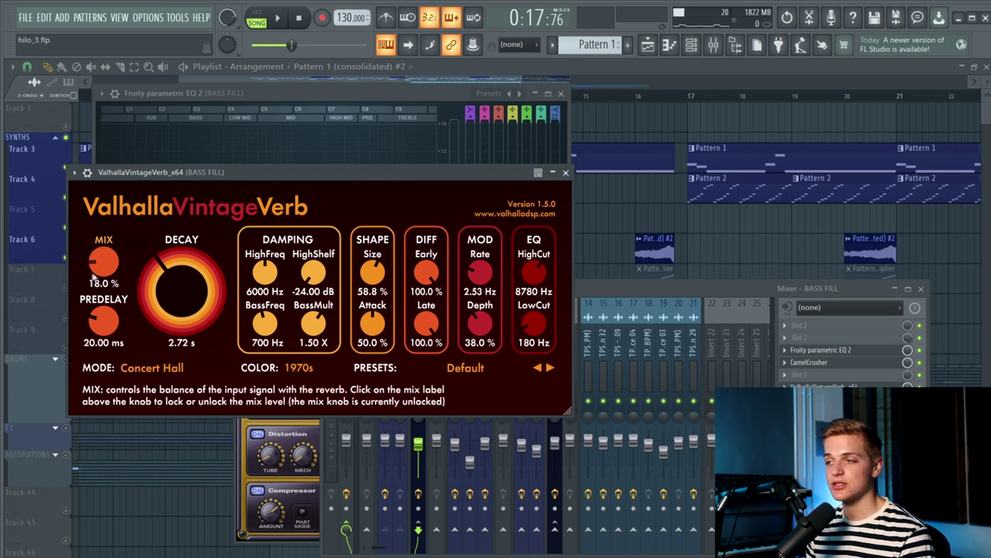
{"action": "left_click", "coordinate": [566, 172]}
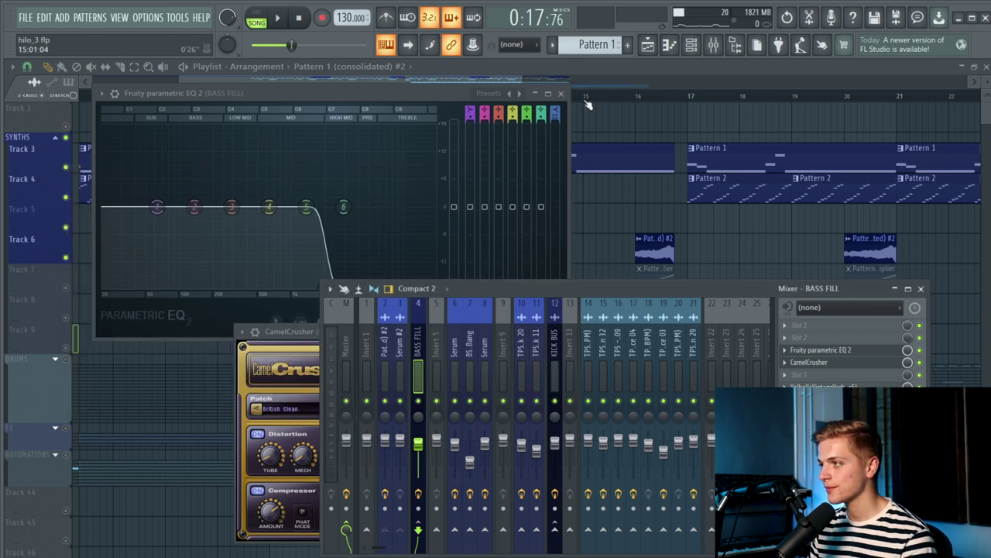
{"action": "scroll", "coordinate": [220, 124], "scroll_direction": "up", "scroll_amount": 3}
{"action": "left_click", "coordinate": [243, 95]}
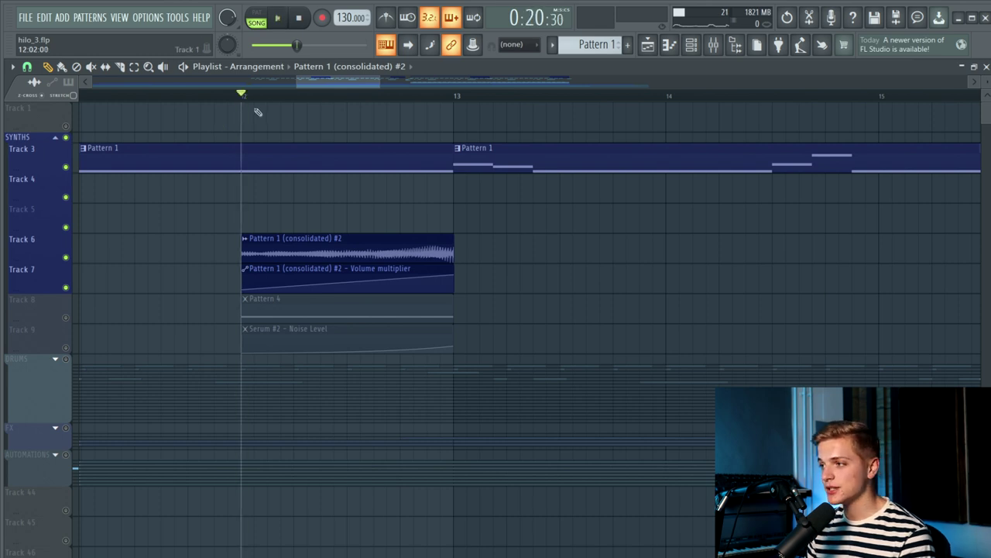
Unmute Track 9 (Noise Level automation) and Track 8 (Pattern 4).
{"action": "key", "text": "space"}
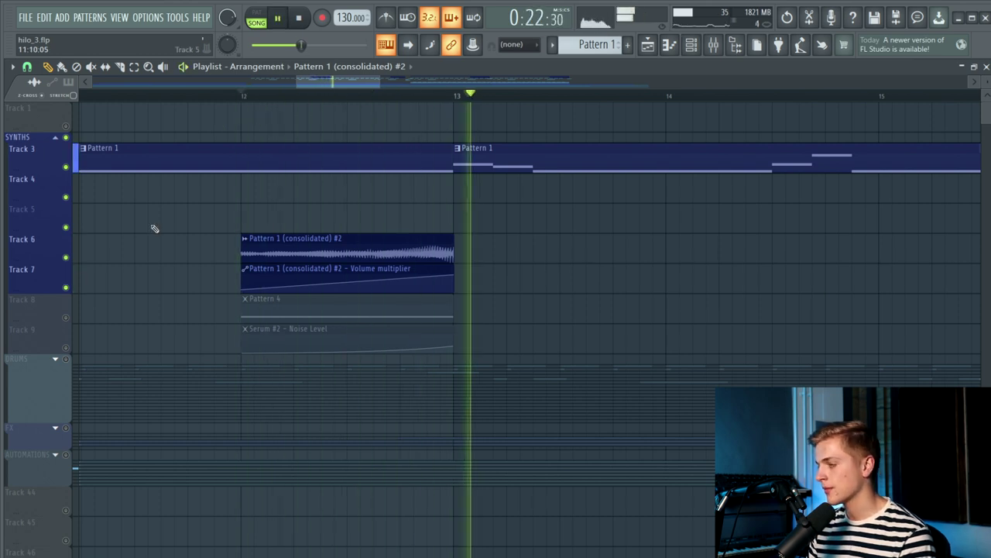
{"action": "key", "text": "space"}
{"action": "left_click", "coordinate": [66, 348]}
{"action": "left_click", "coordinate": [67, 318]}
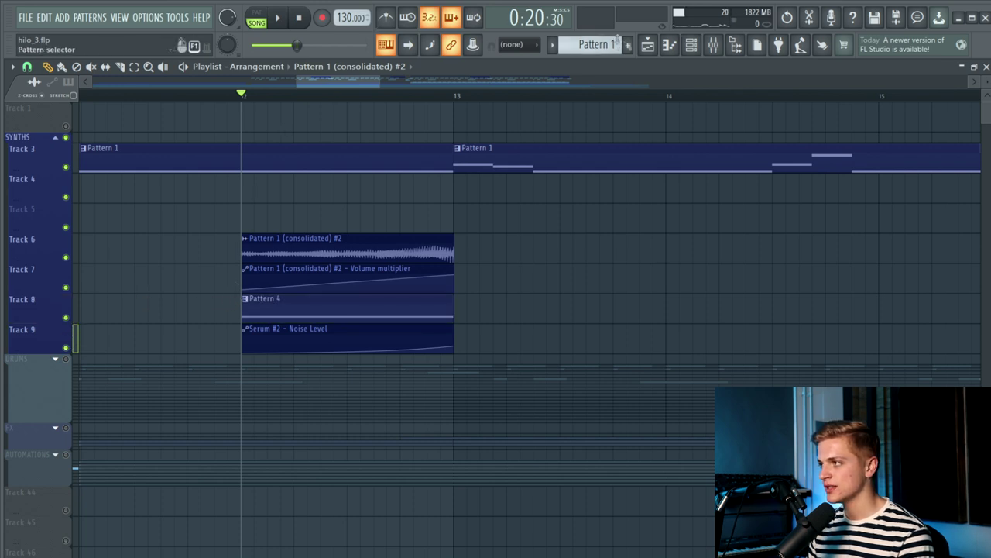
Switch on the NOISE oscillator in Serum #2 from the Channel rack.
{"action": "left_click", "coordinate": [691, 44]}
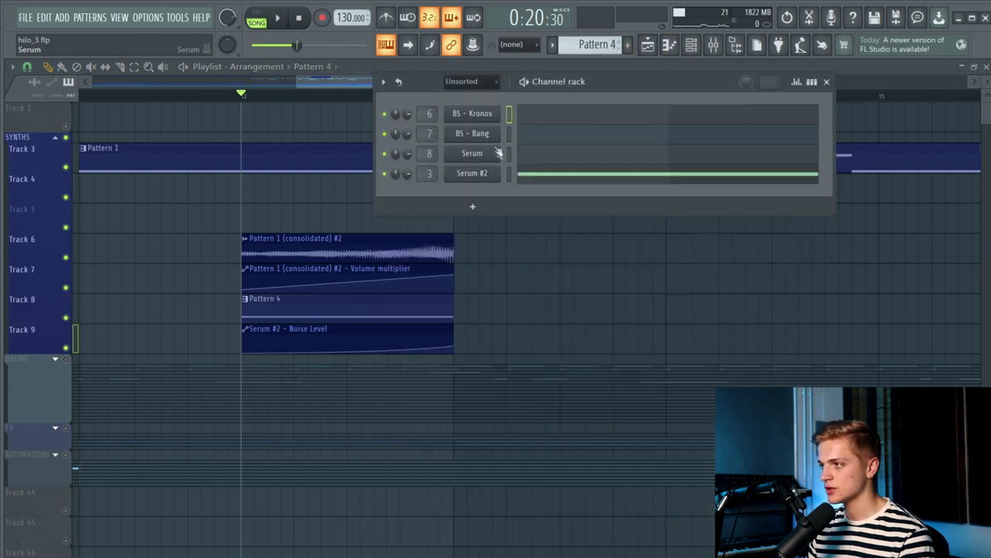
{"action": "left_click", "coordinate": [495, 172]}
{"action": "left_click", "coordinate": [89, 308]}
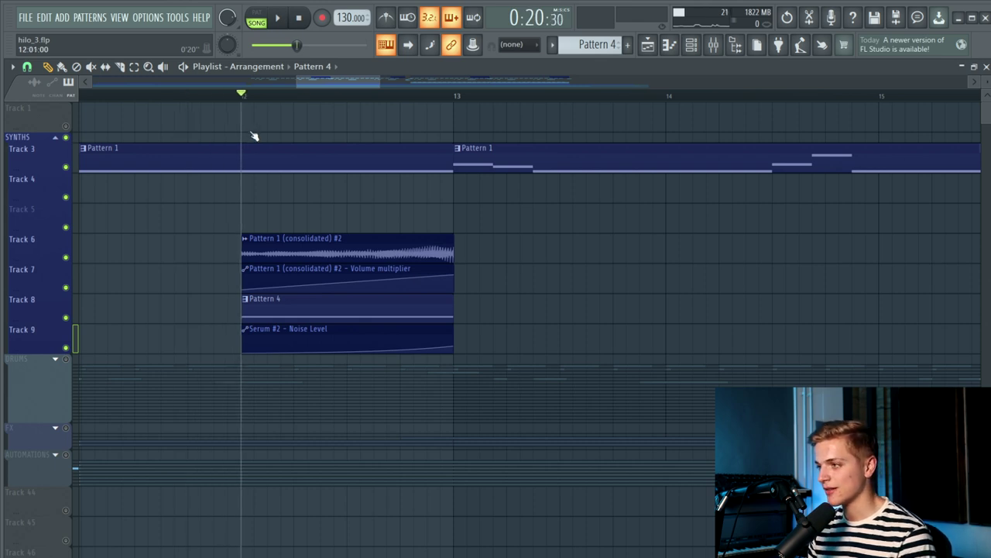
Solo Tracks 6–9 together and play them.
{"action": "left_click_drag", "start_coordinate": [73, 342], "coordinate": [72, 260]}
{"action": "key", "text": "space"}
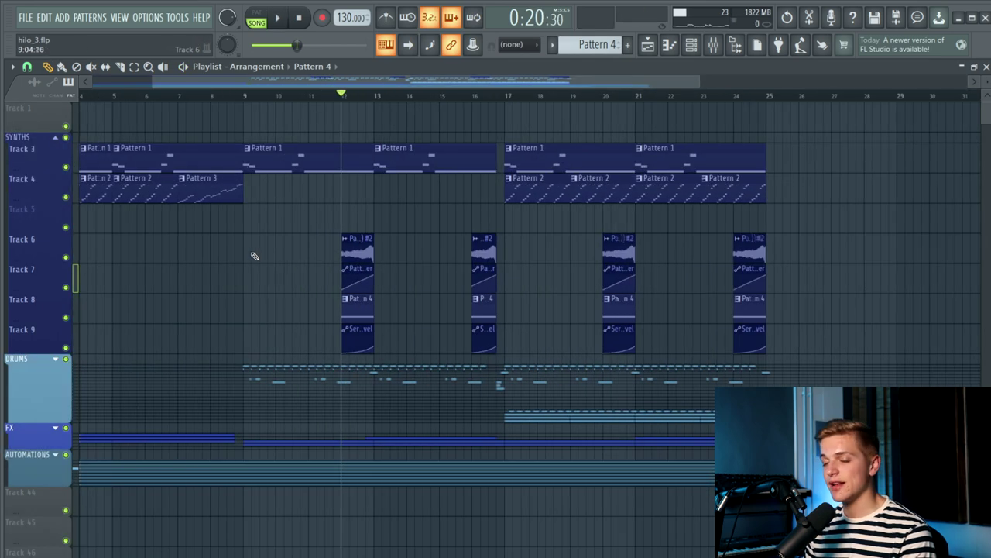
{"action": "scroll", "coordinate": [255, 256], "scroll_direction": "up", "scroll_amount": 2}
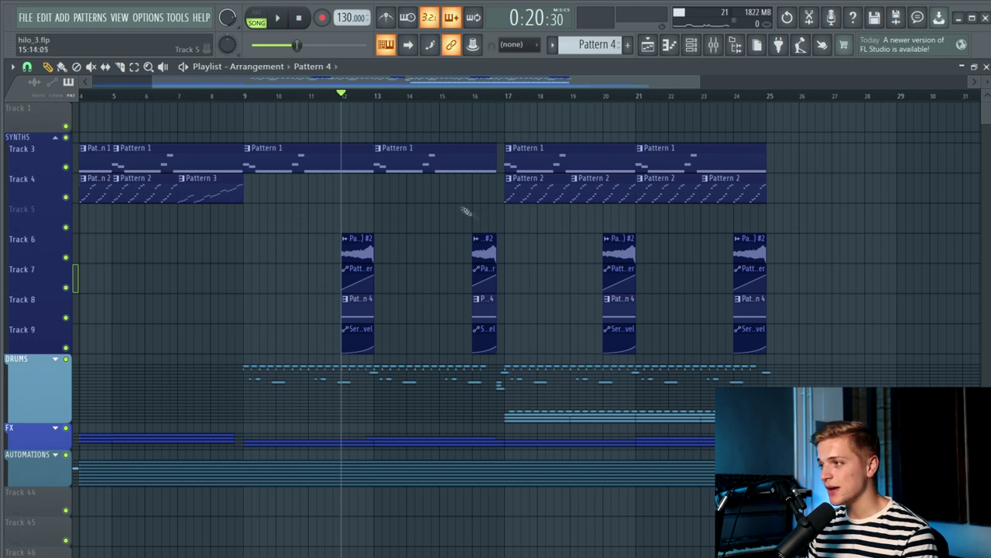
{"action": "scroll", "coordinate": [354, 230], "scroll_direction": "up", "scroll_amount": 4}
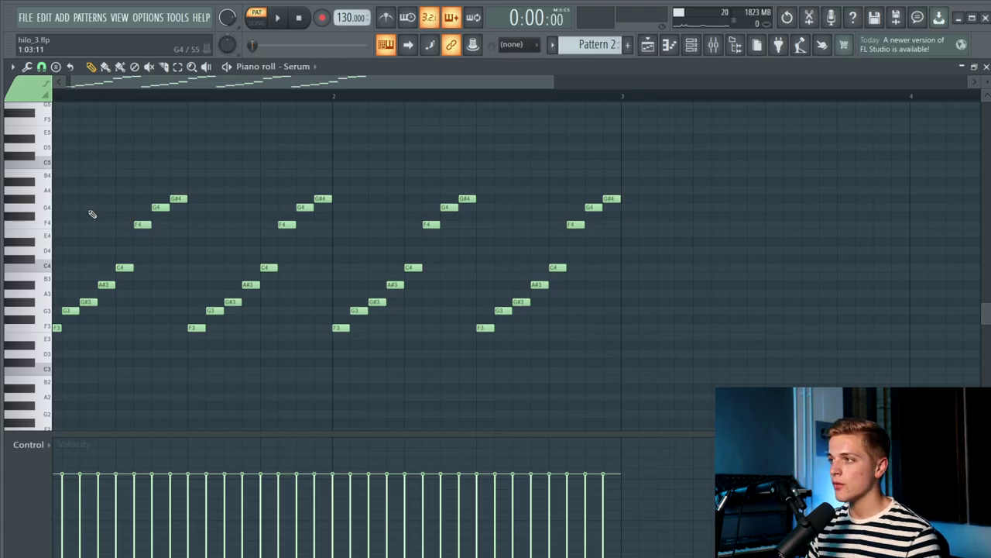
Play the Pattern 2 Serum arp and try selecting its first F3–F4 note run.
{"action": "key", "text": "space"}
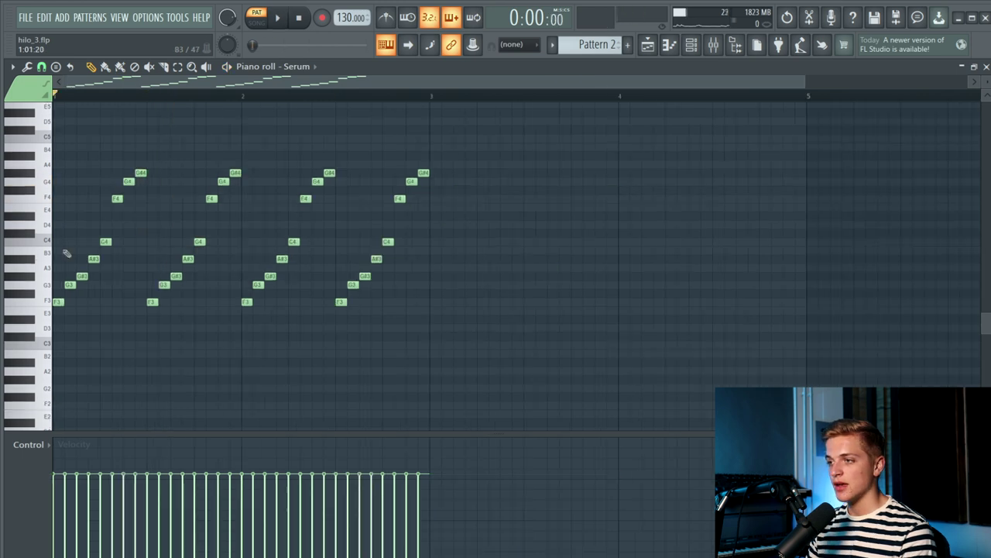
{"action": "scroll", "coordinate": [65, 252], "scroll_direction": "up", "scroll_amount": 2}
{"action": "scroll", "coordinate": [65, 253], "scroll_direction": "up", "scroll_amount": 2}
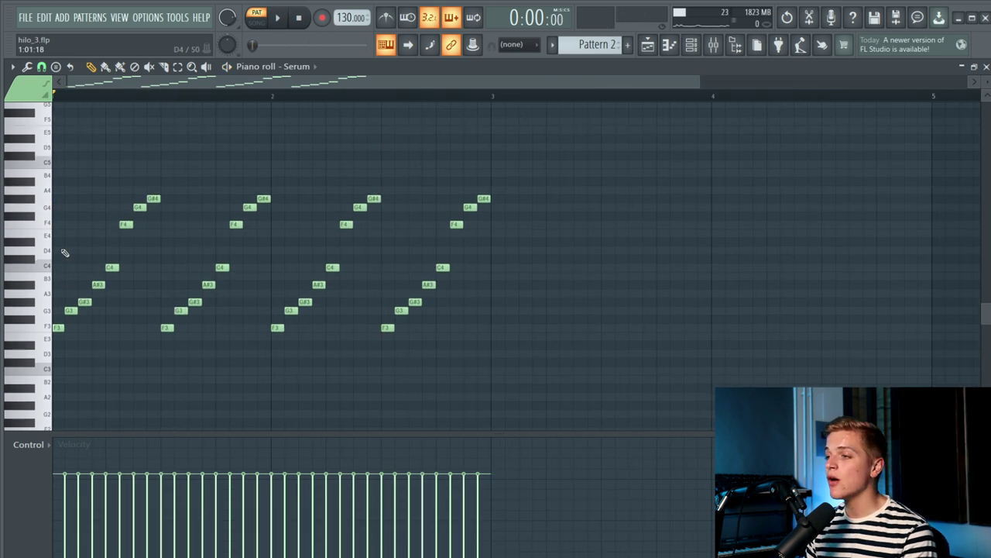
{"action": "scroll", "coordinate": [62, 250], "scroll_direction": "up", "scroll_amount": 4}
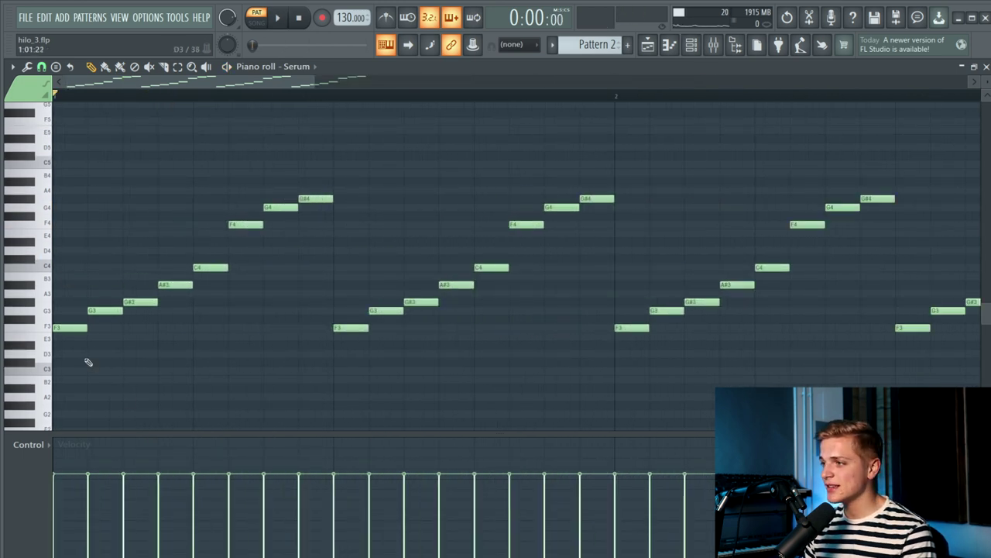
{"action": "left_click", "coordinate": [69, 328]}
{"action": "left_click_drag", "start_coordinate": [218, 249], "coordinate": [240, 224]}
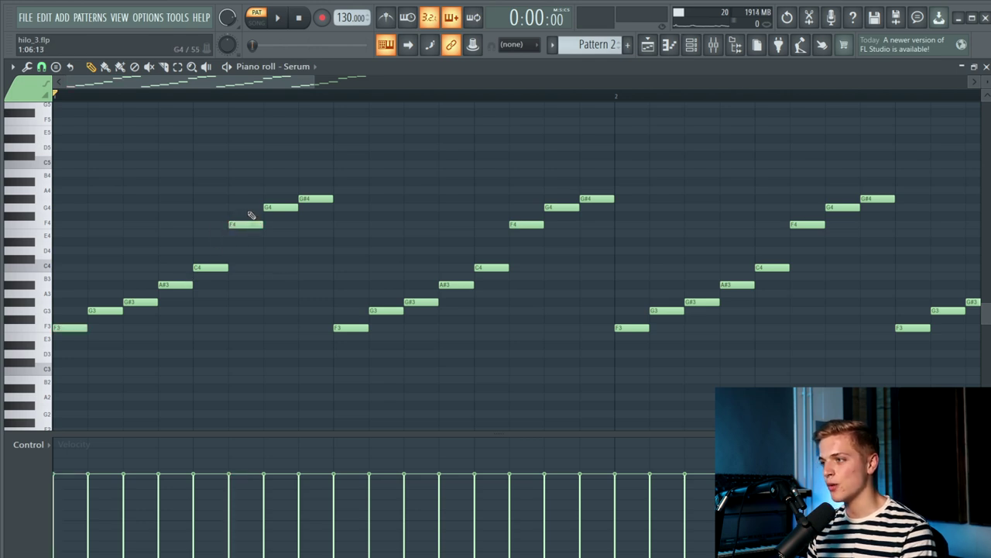
{"action": "left_click_drag", "start_coordinate": [243, 204], "coordinate": [112, 358]}
{"action": "left_click", "coordinate": [112, 358]}
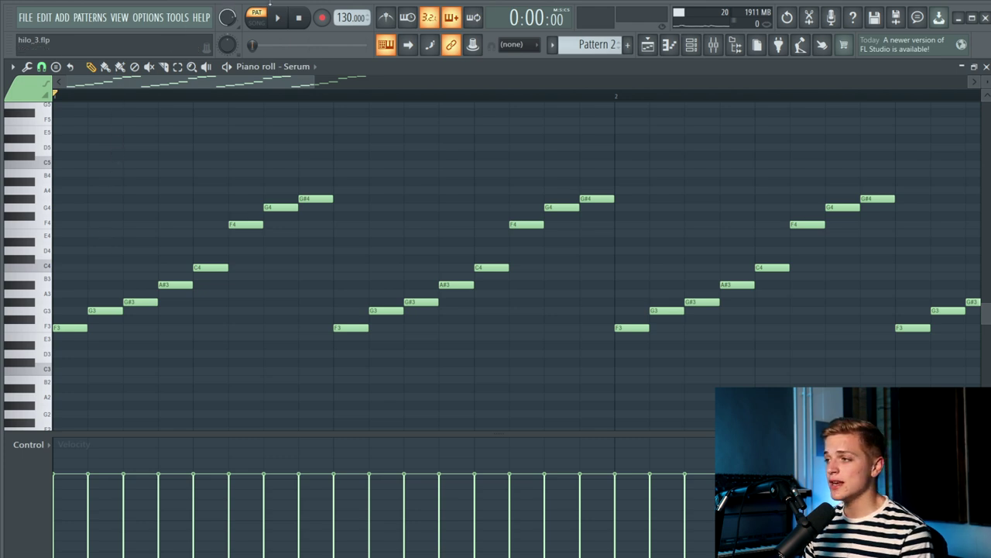
Select the opening arp run, transpose it up one octave with Ctrl+Up, and play.
{"action": "key", "text": "space"}
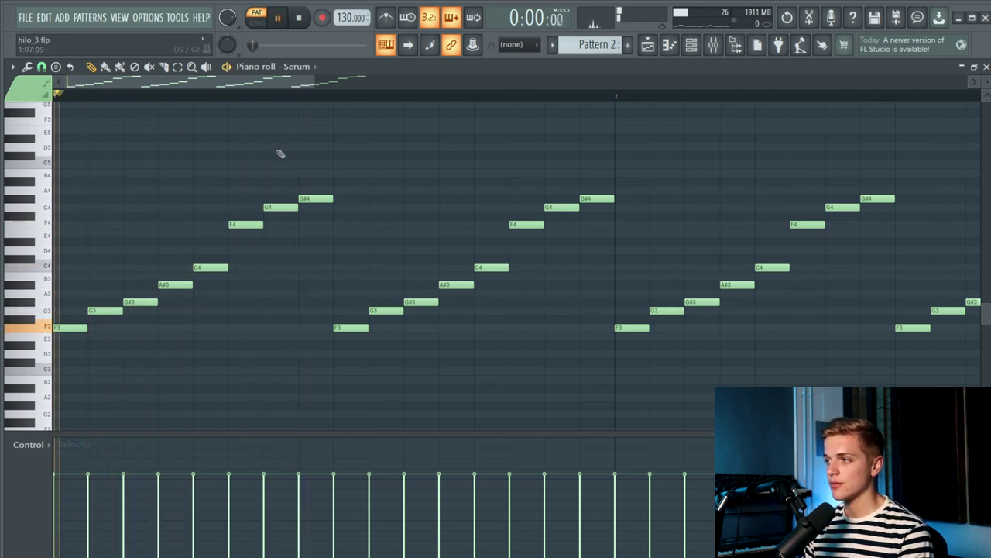
{"action": "key", "text": "space"}
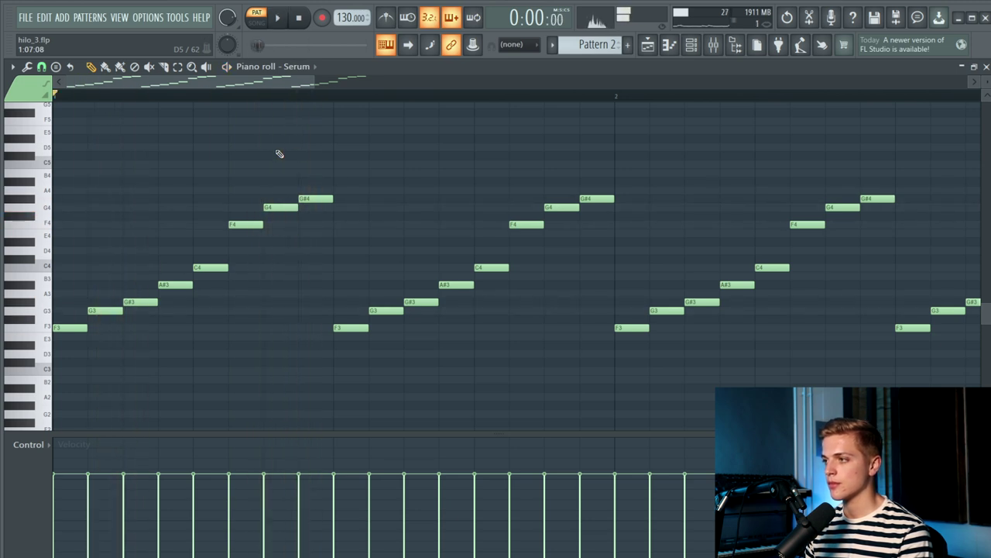
{"action": "scroll", "coordinate": [275, 158], "scroll_direction": "down", "scroll_amount": 3}
{"action": "left_click_drag", "start_coordinate": [231, 179], "coordinate": [385, 394]}
{"action": "key", "text": "ctrl+Up"}
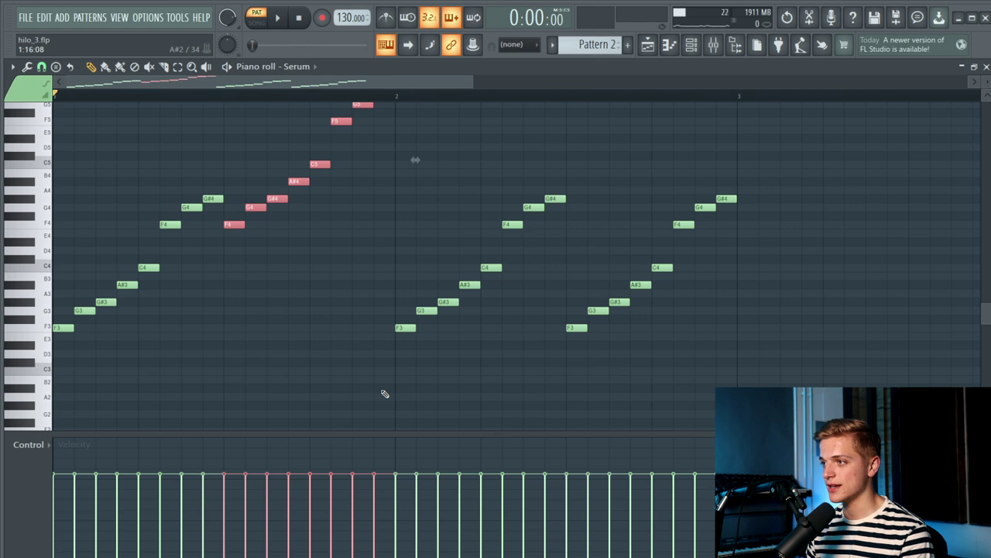
{"action": "scroll", "coordinate": [407, 380], "scroll_direction": "up", "scroll_amount": 3}
{"action": "key", "text": "space"}
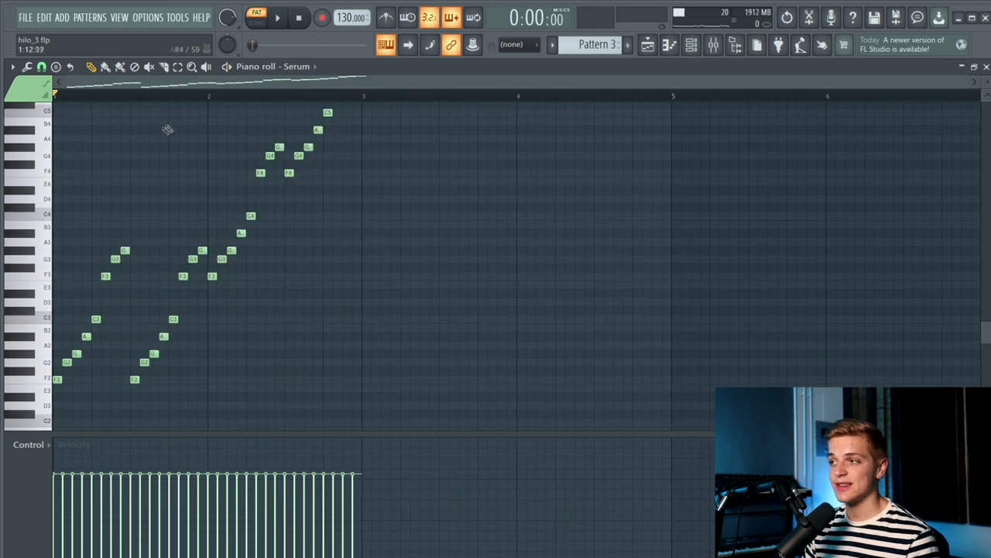
Play the Pattern 3 build-up arp in the piano roll.
{"action": "scroll", "coordinate": [166, 130], "scroll_direction": "down", "scroll_amount": 3}
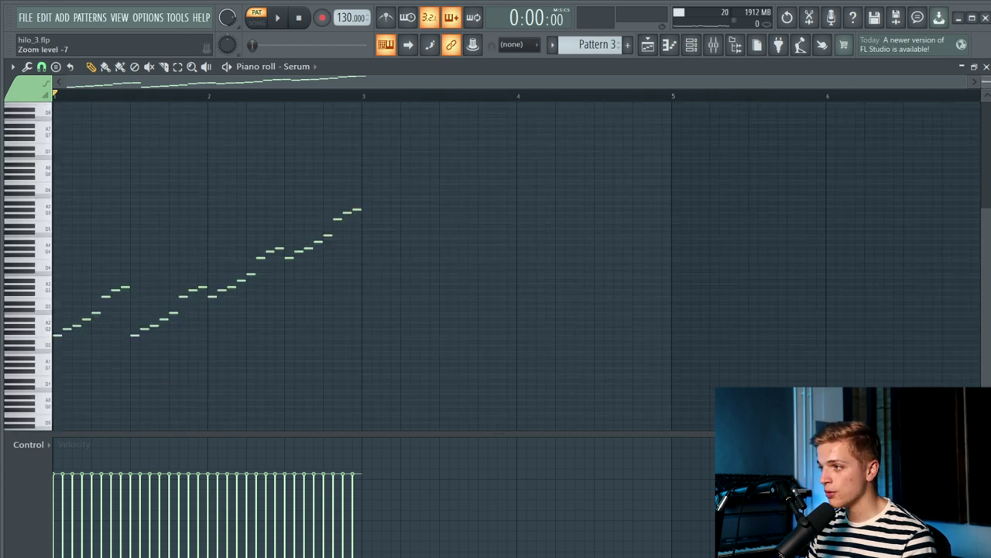
{"action": "scroll", "coordinate": [90, 97], "scroll_direction": "up", "scroll_amount": 3}
{"action": "key", "text": "space"}
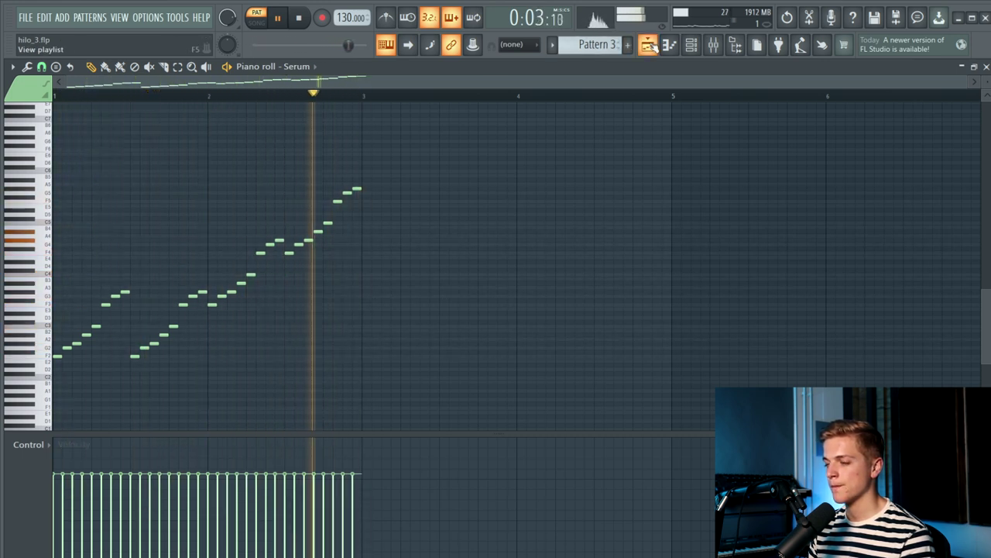
{"action": "key", "text": "space"}
Select all Pattern 3 notes, deselect them, and return to the playlist.
{"action": "scroll", "coordinate": [229, 239], "scroll_direction": "up", "scroll_amount": 2}
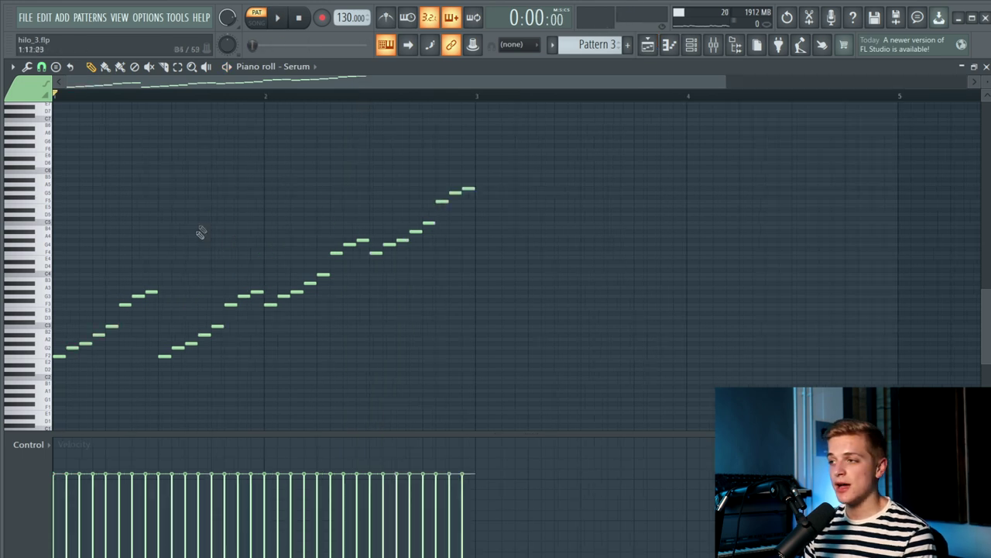
{"action": "left_click_drag", "start_coordinate": [158, 268], "coordinate": [49, 402]}
{"action": "key", "text": "ctrl+a"}
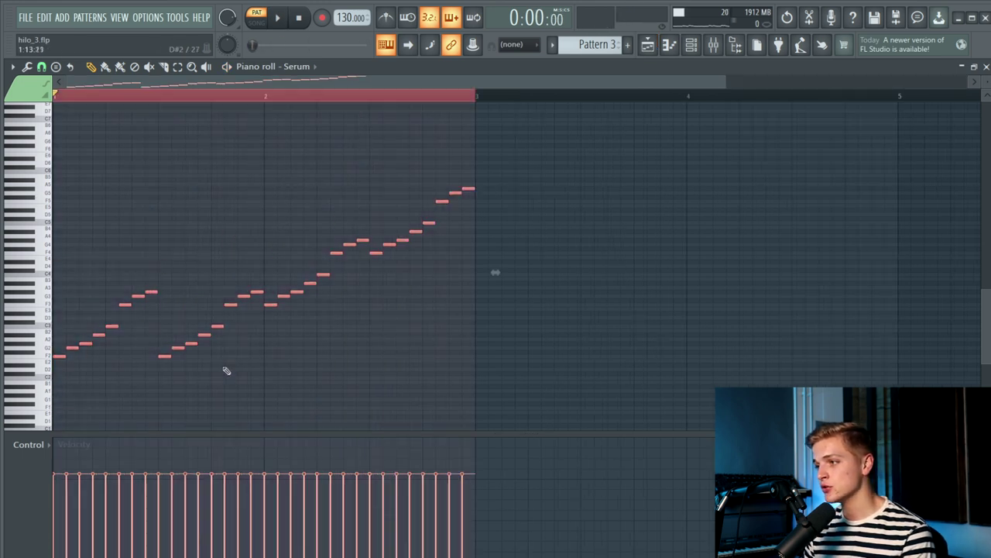
{"action": "key", "text": "ctrl+d"}
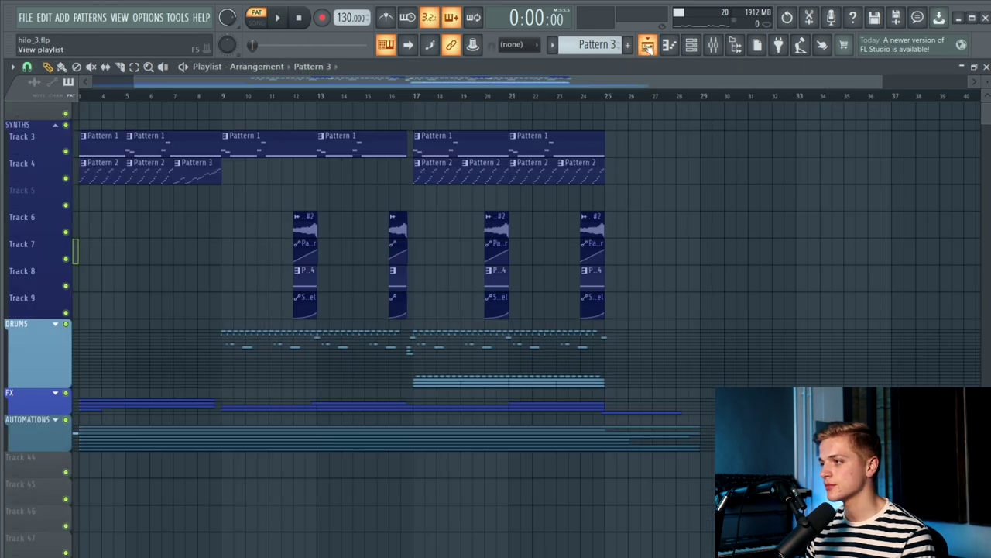
{"action": "left_click", "coordinate": [647, 44]}
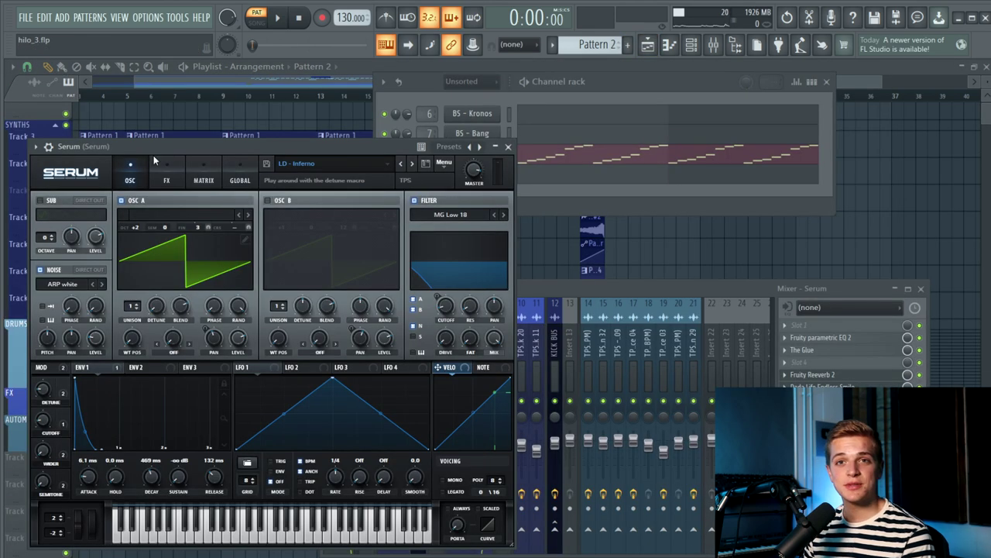
Move the Serum window aside and show Serum's FX page.
{"action": "left_click_drag", "start_coordinate": [169, 149], "coordinate": [201, 147]}
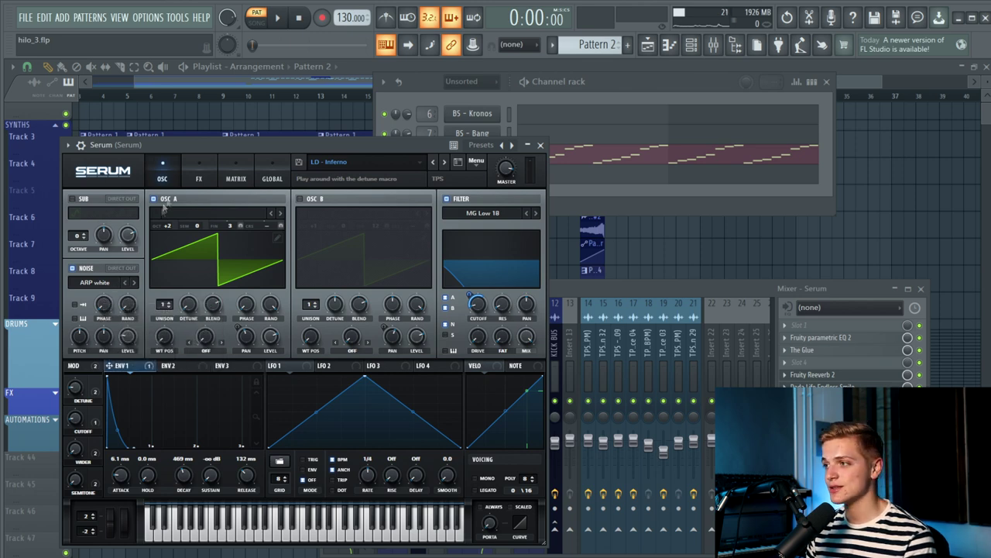
{"action": "left_click", "coordinate": [188, 175]}
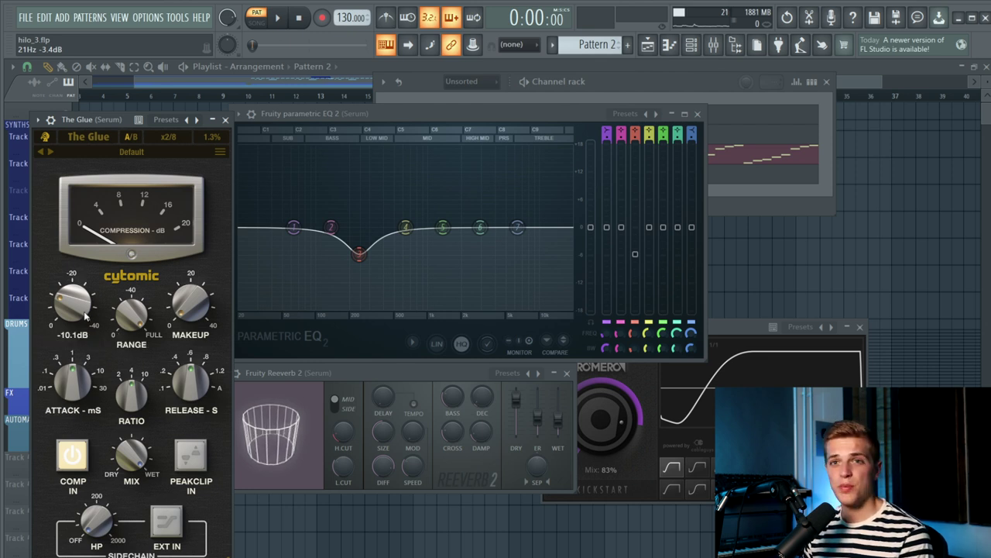
Close The Glue, Fruity Reeverb 2 and Kickstart windows.
{"action": "left_click", "coordinate": [225, 119]}
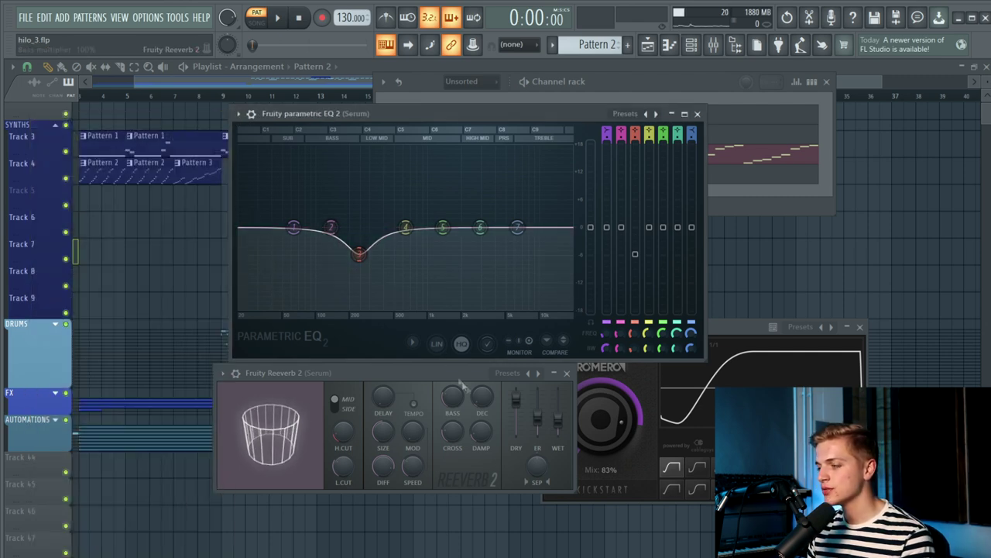
{"action": "left_click", "coordinate": [567, 373]}
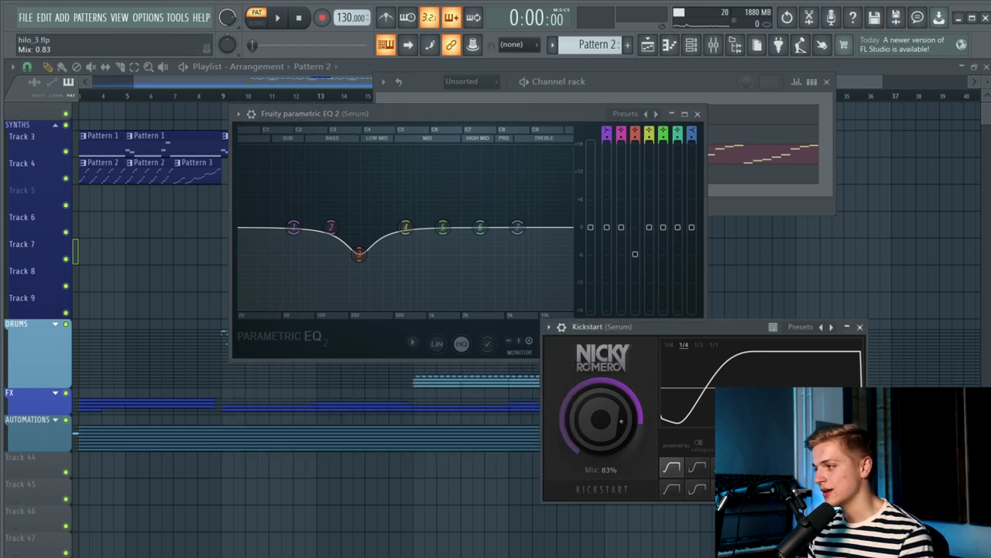
{"action": "left_click", "coordinate": [860, 326]}
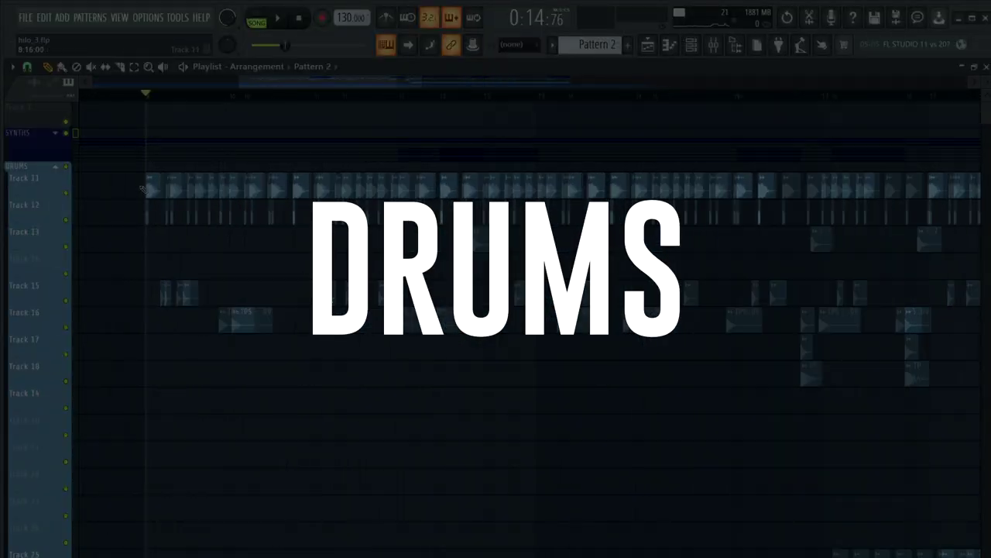
Solo Tracks 11 and 12, play the kick layers, then mute Track 12 to hear Kick 20 alone.
{"action": "scroll", "coordinate": [128, 180], "scroll_direction": "up", "scroll_amount": 5}
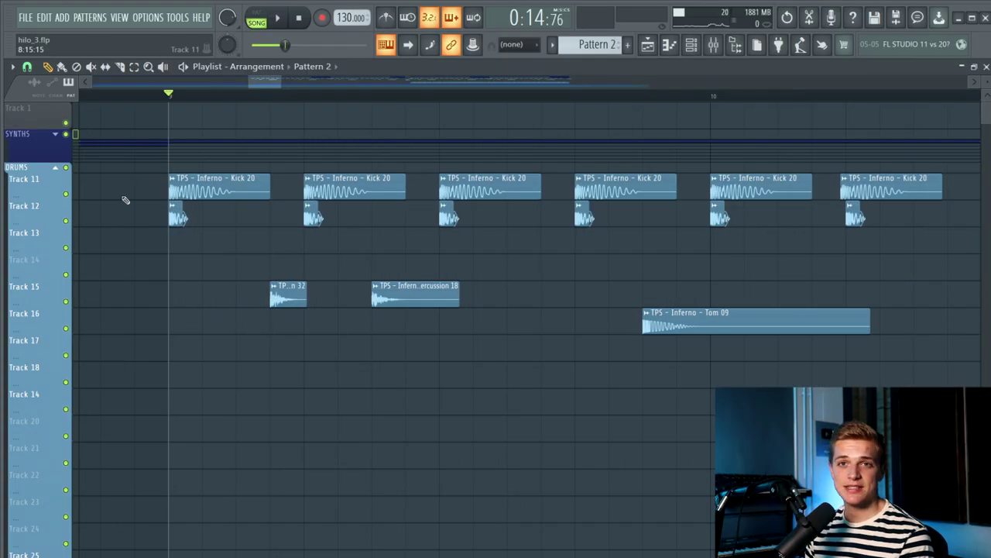
{"action": "left_click", "coordinate": [67, 220], "text": "ctrl"}
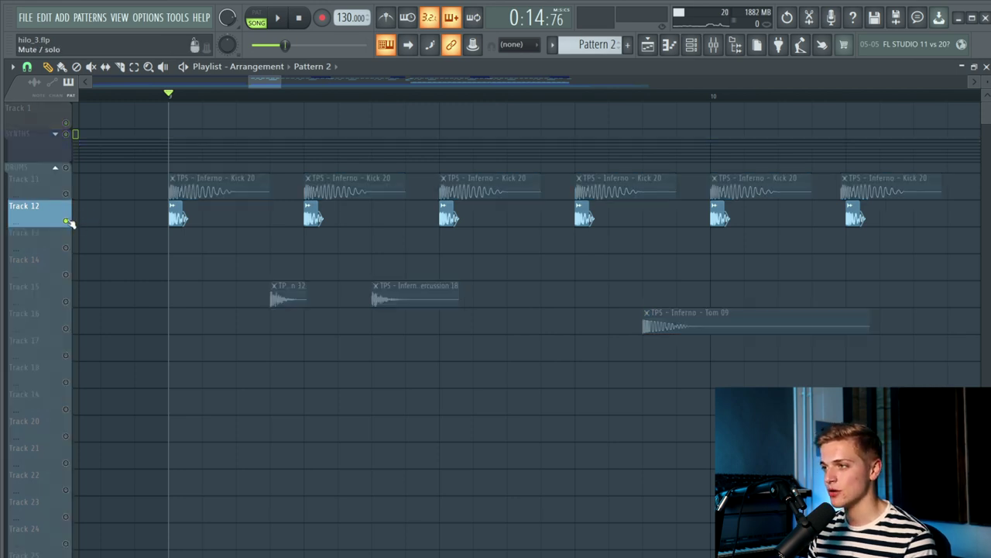
{"action": "left_click", "coordinate": [67, 194]}
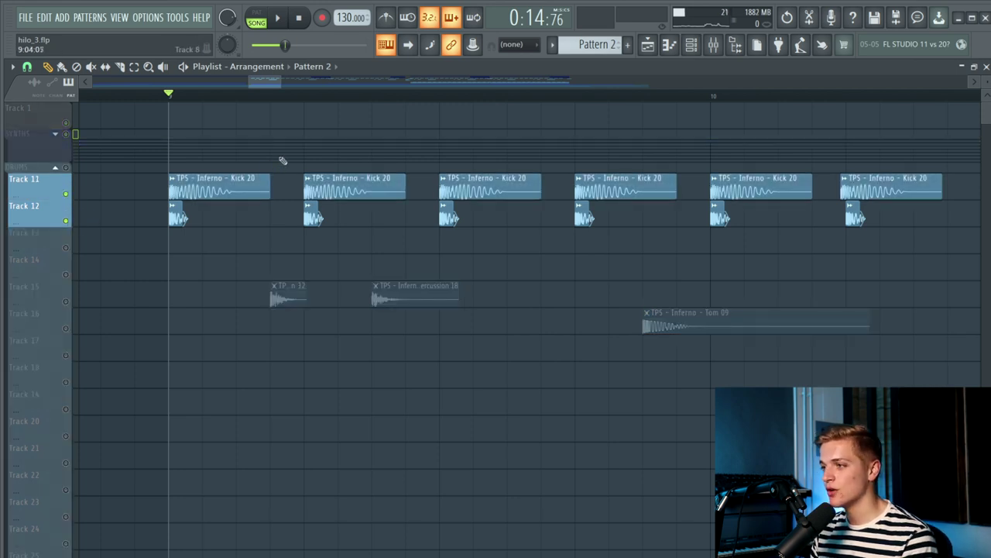
{"action": "scroll", "coordinate": [225, 163], "scroll_direction": "down", "scroll_amount": 2}
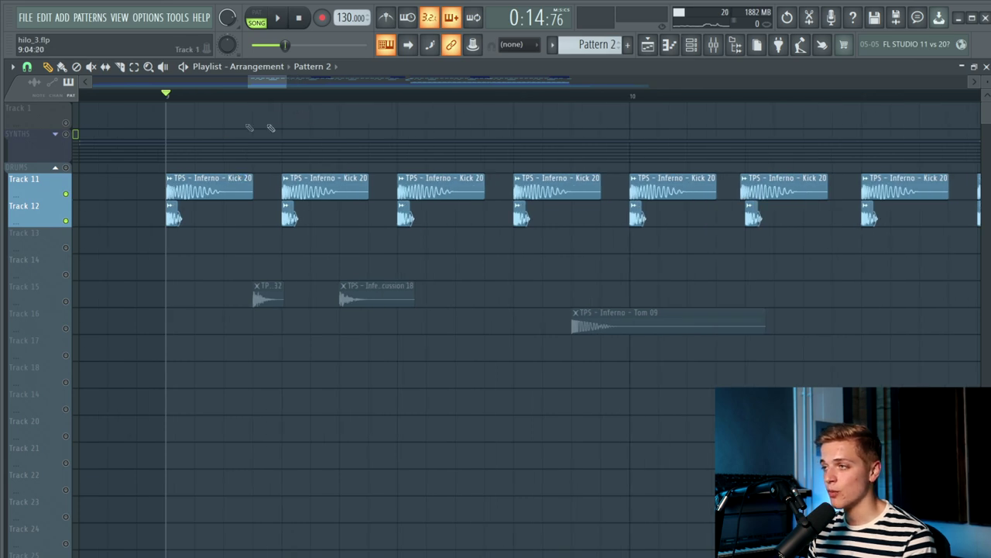
{"action": "key", "text": "space"}
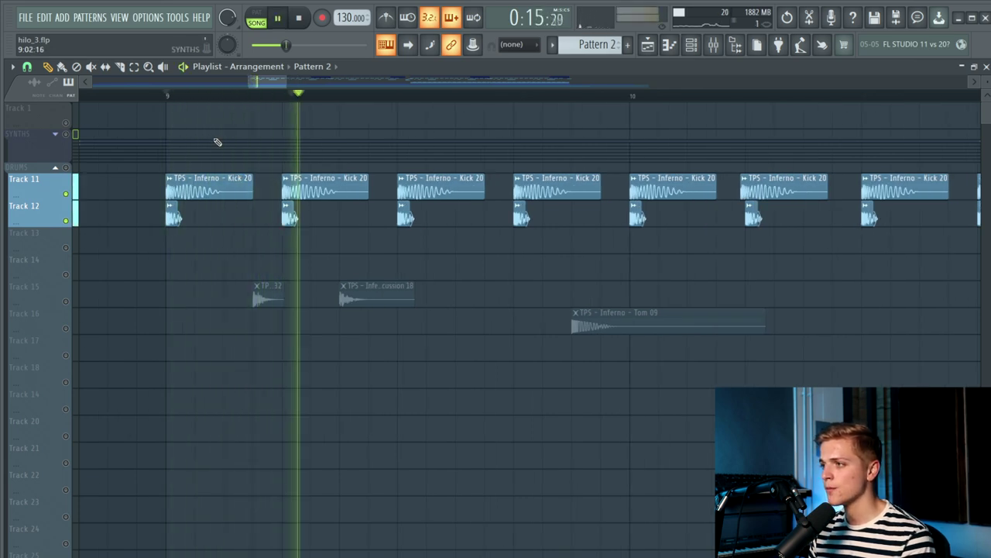
{"action": "key", "text": "space"}
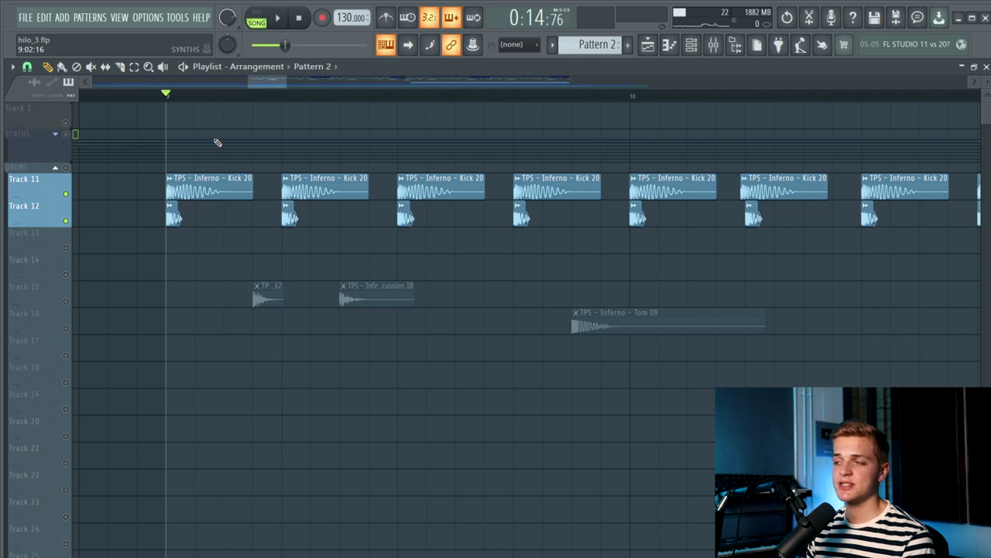
{"action": "left_click", "coordinate": [66, 221]}
{"action": "key", "text": "space"}
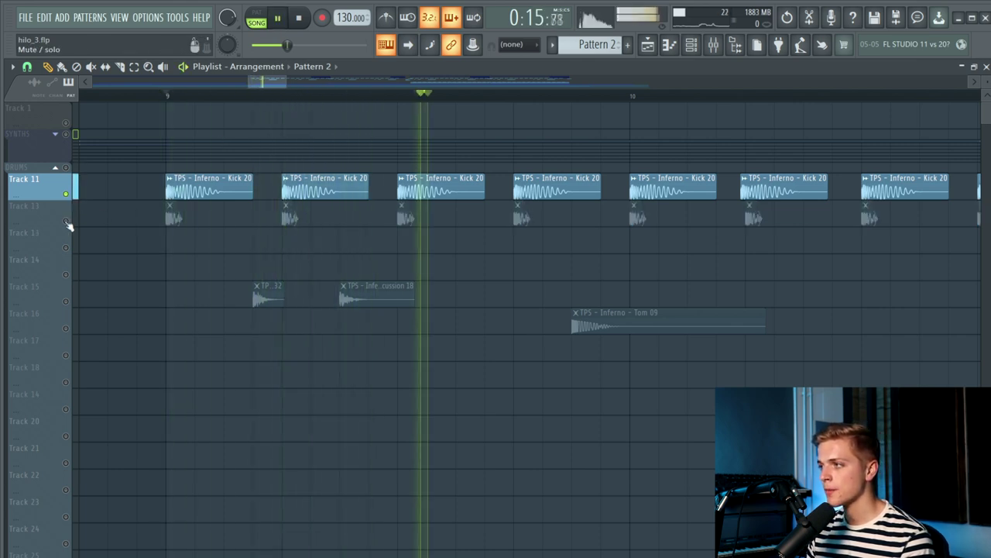
{"action": "key", "text": "space"}
Audition Track 12 soloed, then solo Track 11 and open the Kick 20 channel settings.
{"action": "right_click", "coordinate": [66, 220]}
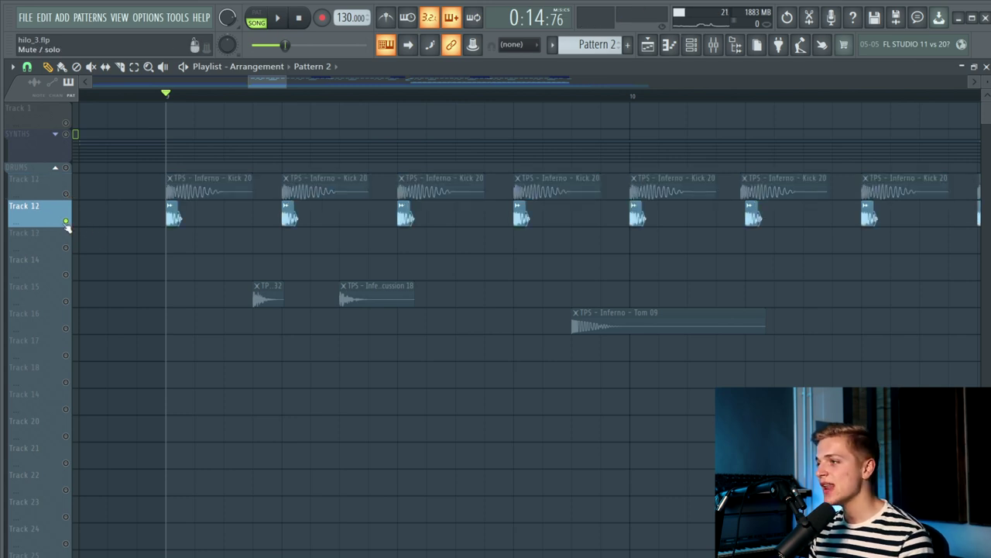
{"action": "key", "text": "space"}
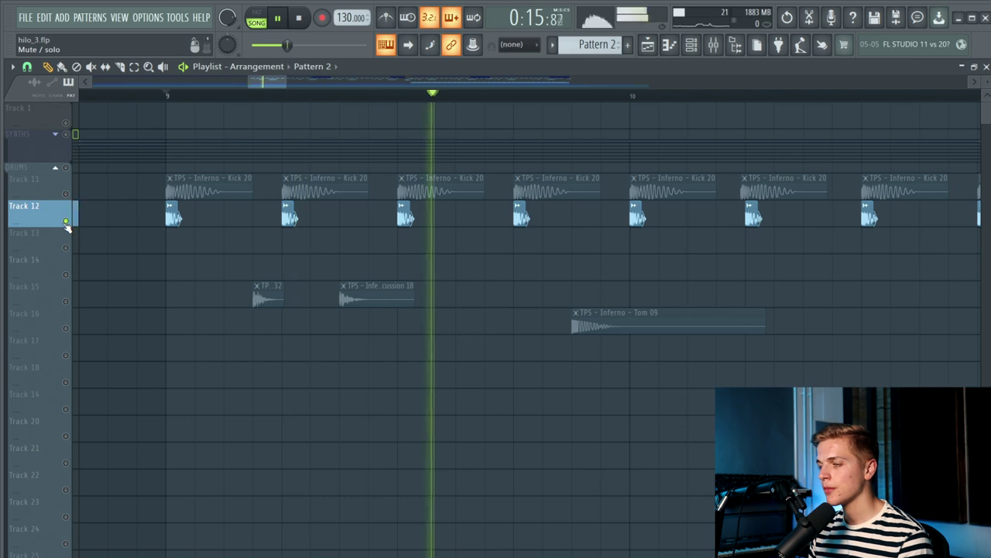
{"action": "key", "text": "space"}
{"action": "right_click", "coordinate": [65, 224]}
{"action": "right_click", "coordinate": [66, 194]}
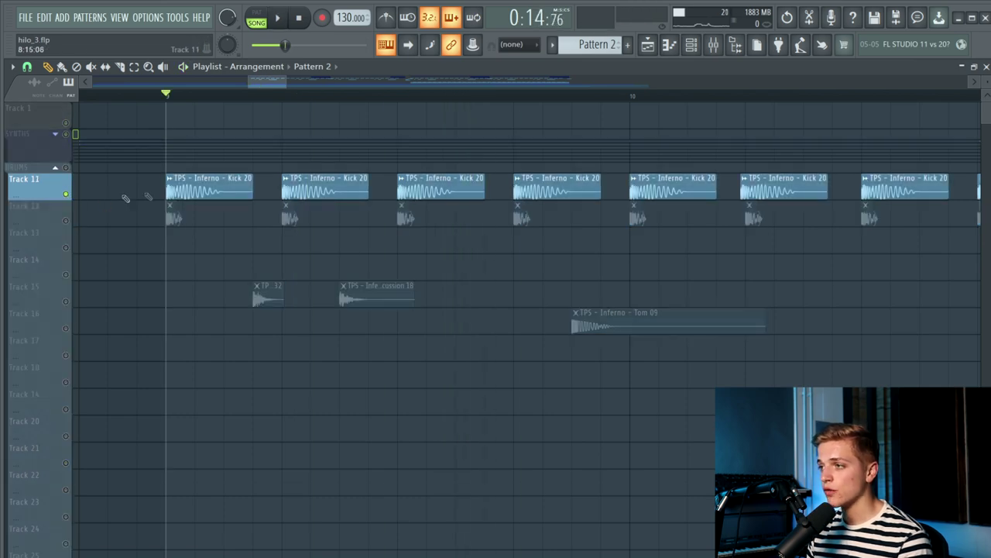
{"action": "double_click", "coordinate": [189, 184]}
{"action": "left_click_drag", "start_coordinate": [173, 161], "coordinate": [226, 253]}
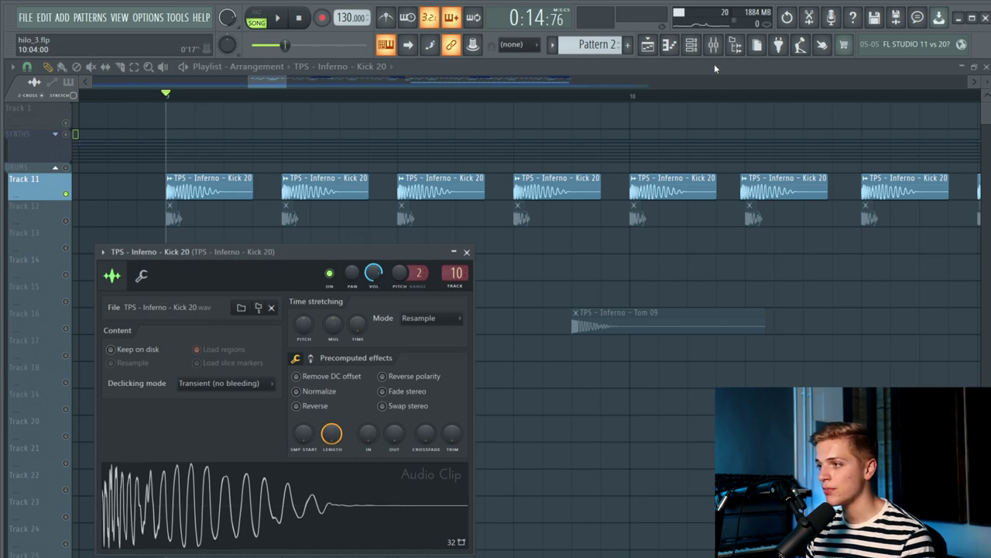
Open Transient Processor and Parametric EQ 2 on the Kick 20 insert; set Attack to -10.0%.
{"action": "left_click", "coordinate": [713, 45]}
{"action": "left_click", "coordinate": [821, 325]}
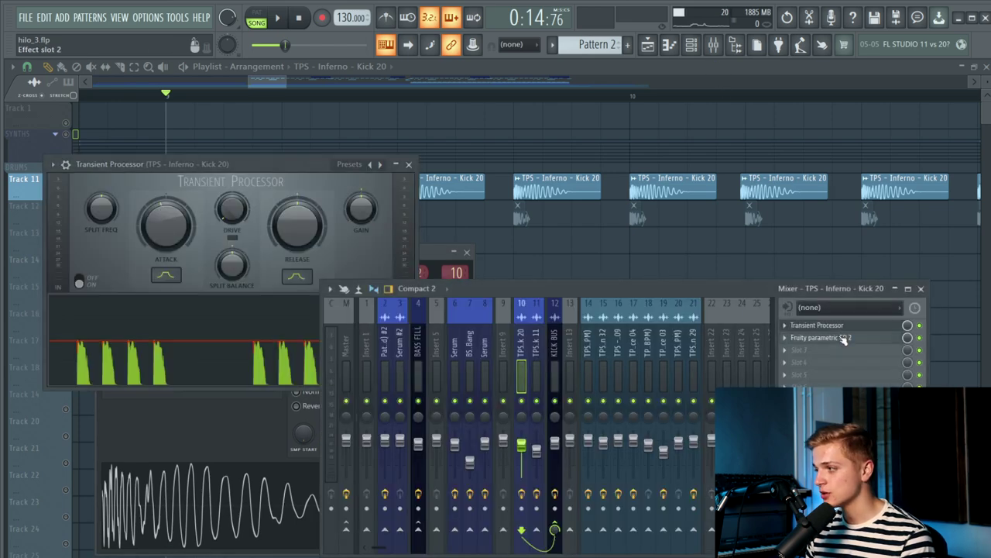
{"action": "left_click", "coordinate": [821, 338]}
{"action": "left_click", "coordinate": [918, 288]}
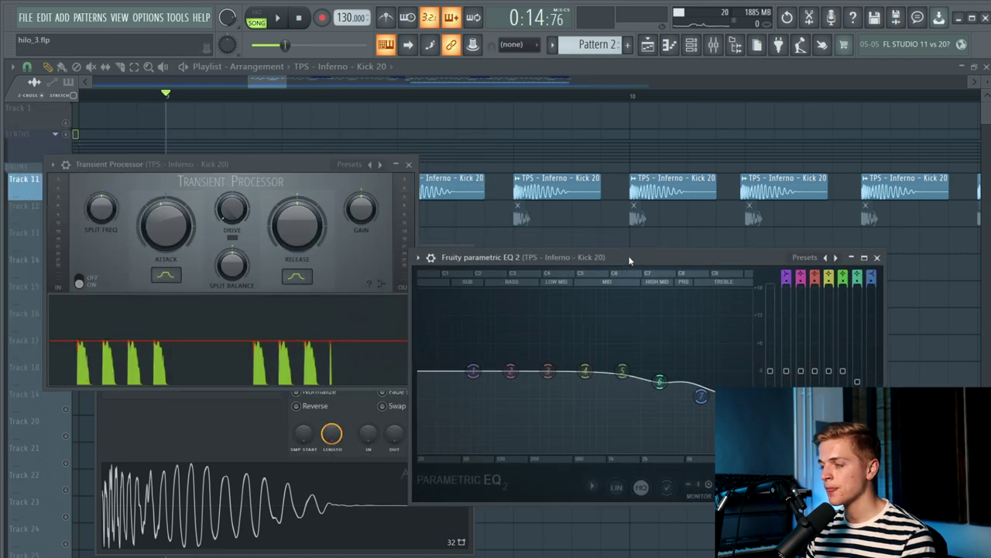
{"action": "left_click_drag", "start_coordinate": [173, 220], "coordinate": [174, 226]}
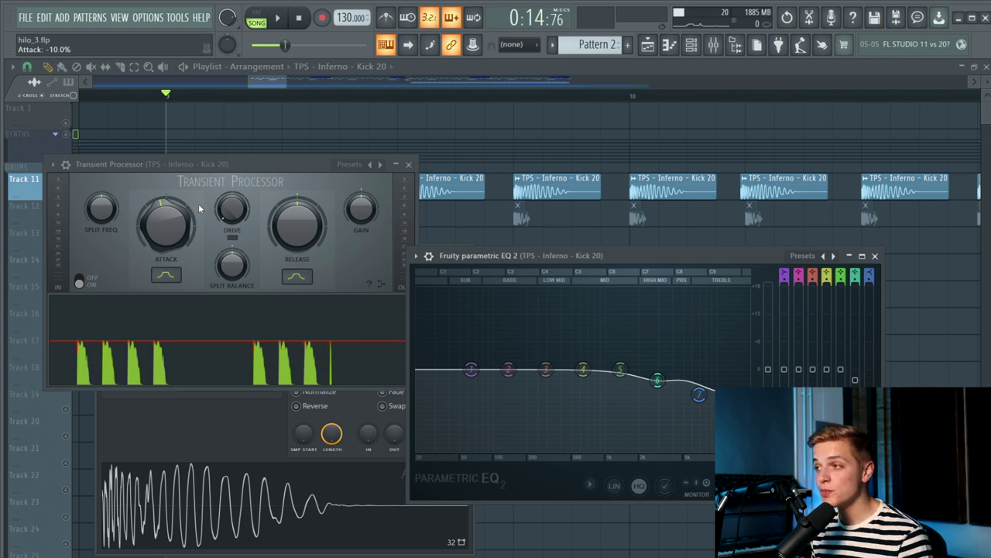
Close the Transient Processor and the remaining Kick 20 settings and EQ windows.
{"action": "left_click_drag", "start_coordinate": [204, 163], "coordinate": [214, 168]}
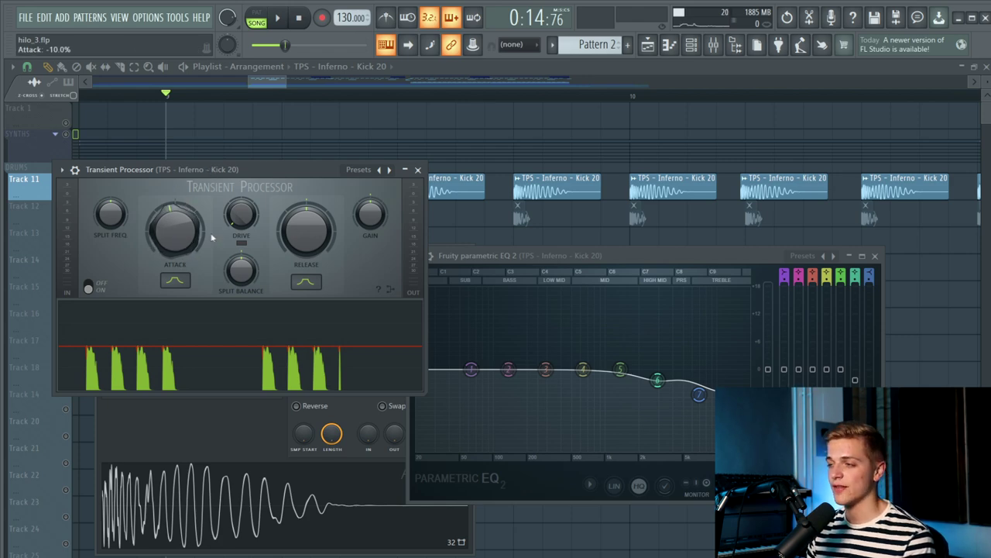
{"action": "left_click_drag", "start_coordinate": [273, 175], "coordinate": [293, 270]}
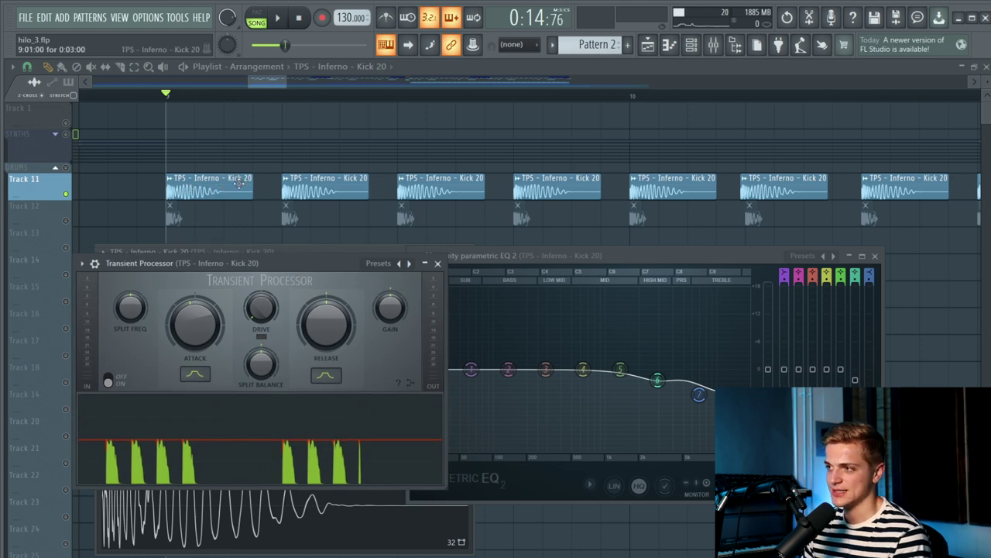
{"action": "left_click", "coordinate": [437, 263]}
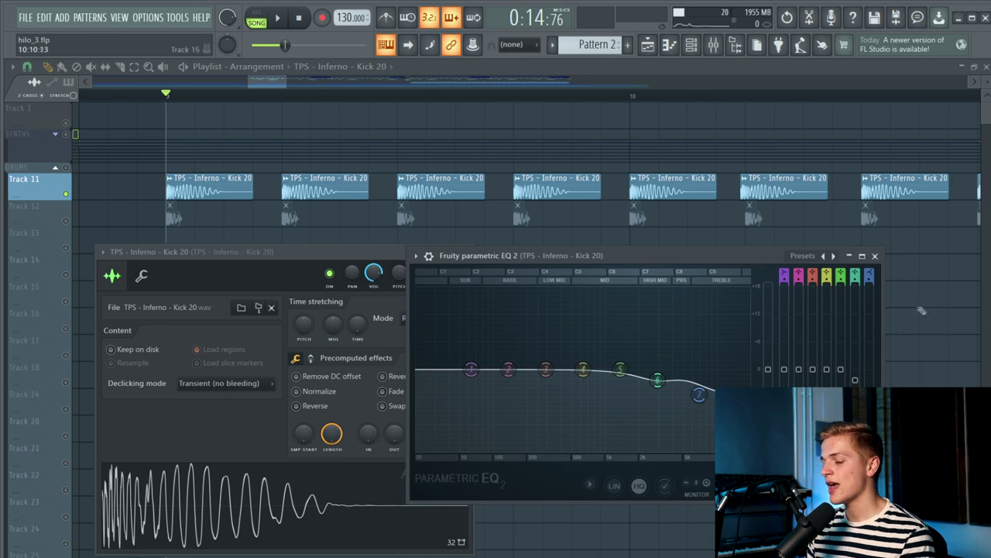
{"action": "key", "text": "F12"}
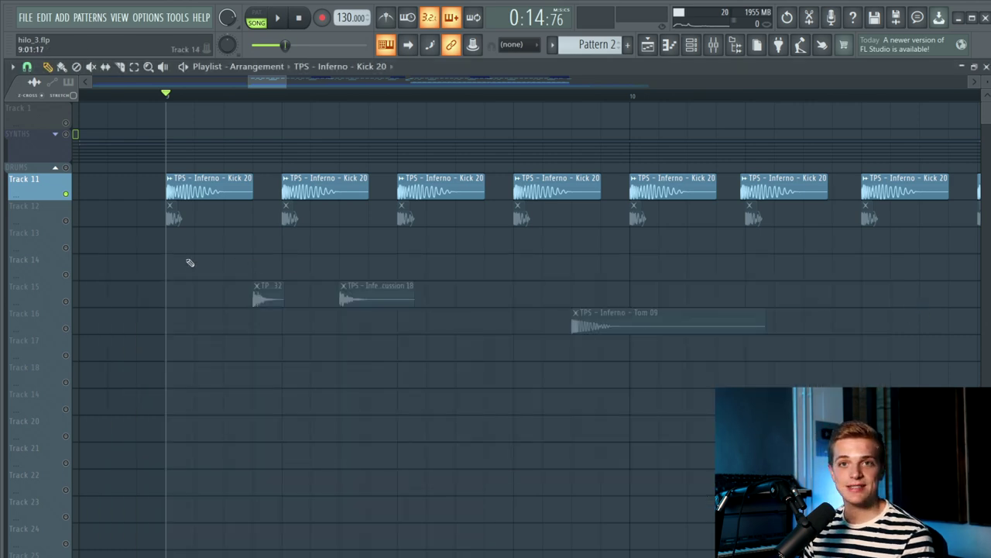
Open Kick 17's channel settings plus its Parametric EQ 2 and ValhallaRoom insert effects.
{"action": "left_click", "coordinate": [173, 216]}
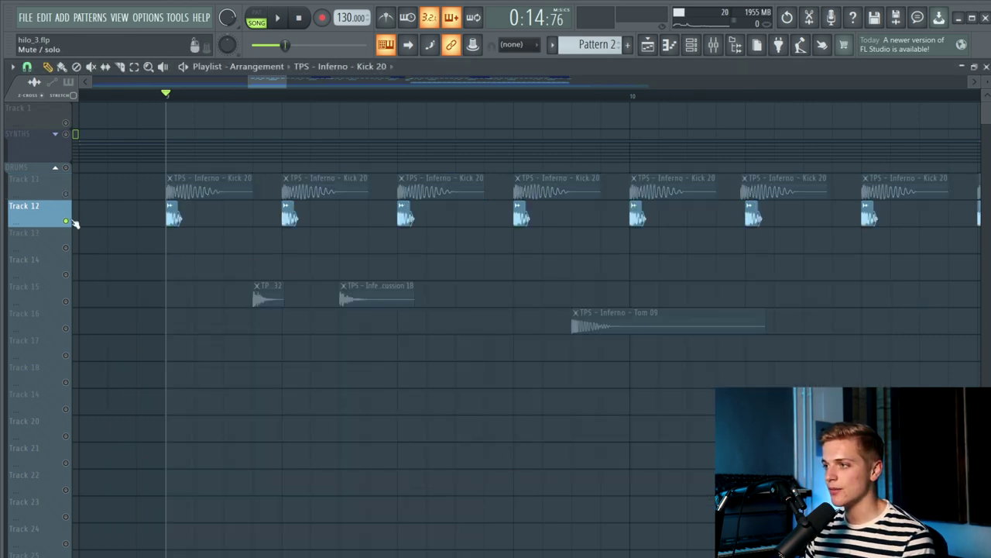
{"action": "double_click", "coordinate": [175, 214]}
{"action": "scroll", "coordinate": [173, 216], "scroll_direction": "up", "scroll_amount": 3}
{"action": "scroll", "coordinate": [173, 217], "scroll_direction": "down", "scroll_amount": 3}
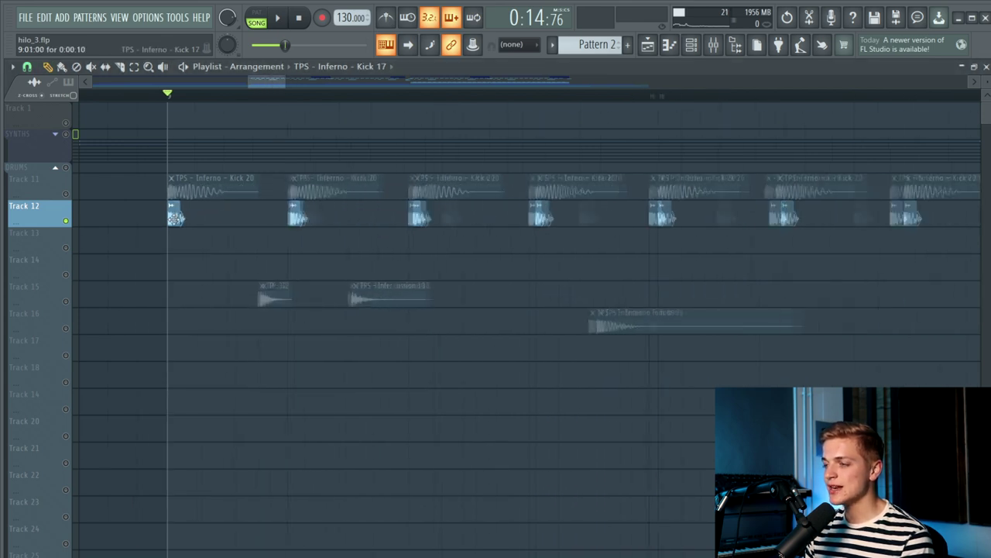
{"action": "left_click", "coordinate": [713, 44]}
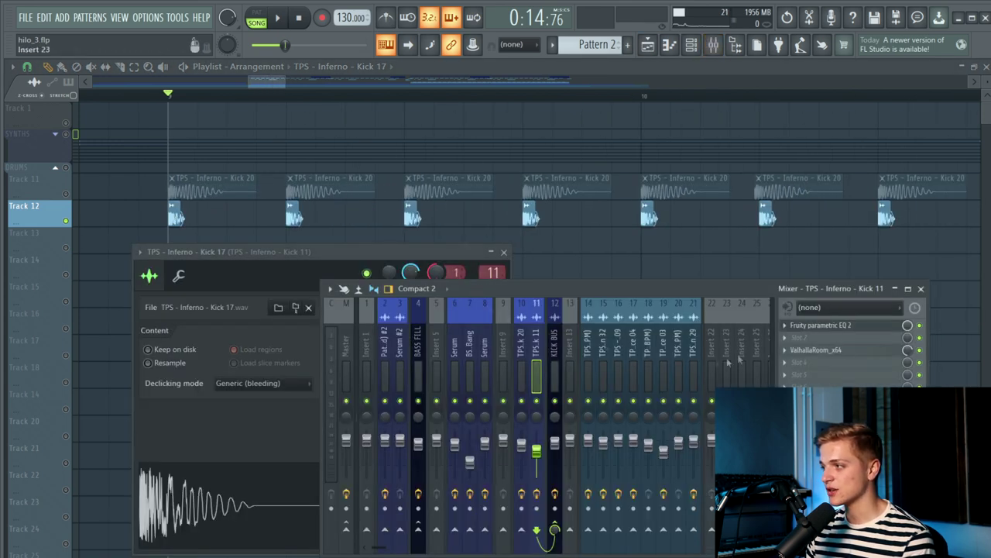
{"action": "left_click", "coordinate": [827, 326]}
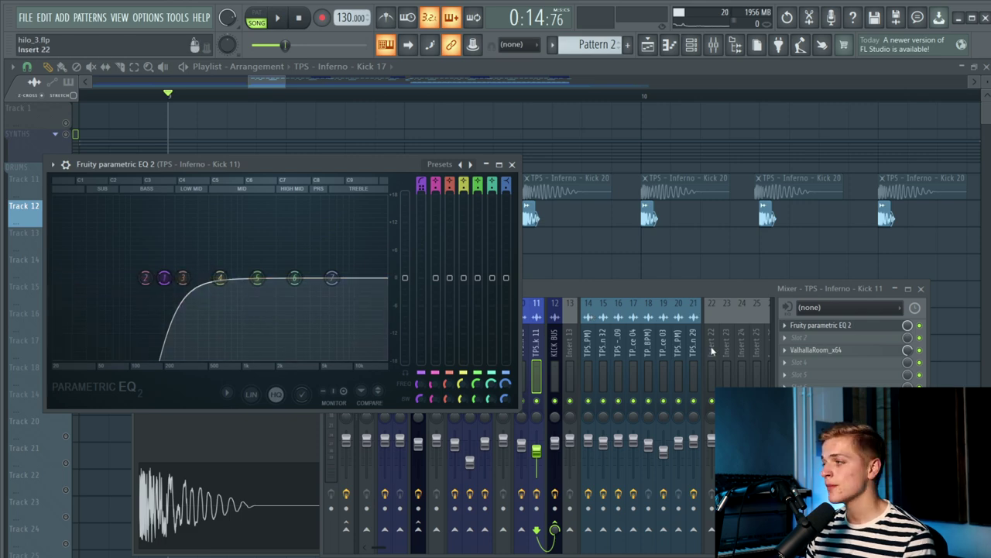
{"action": "left_click", "coordinate": [858, 351]}
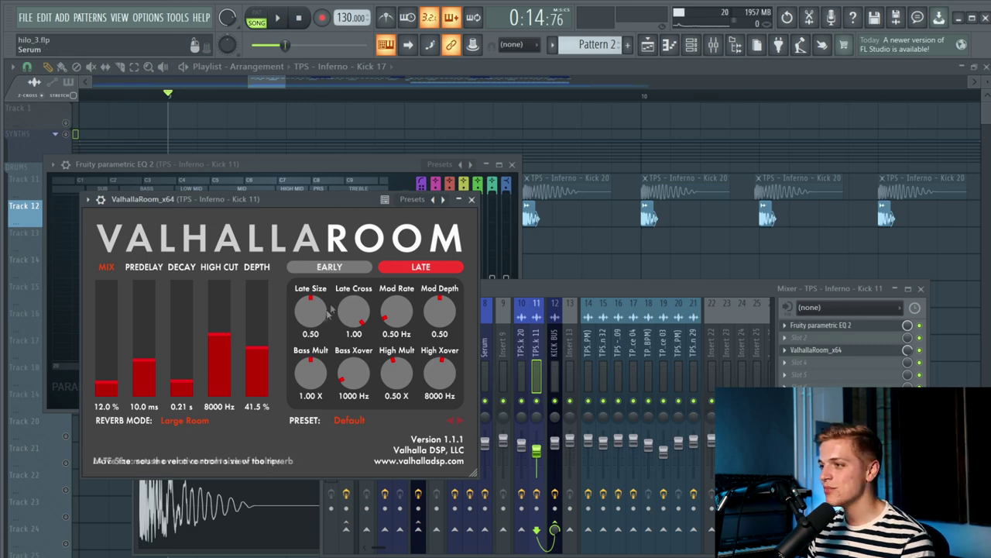
Close ValhallaRoom, the EQ and the mixer, then play both kick layers.
{"action": "left_click", "coordinate": [471, 199]}
{"action": "left_click", "coordinate": [509, 165]}
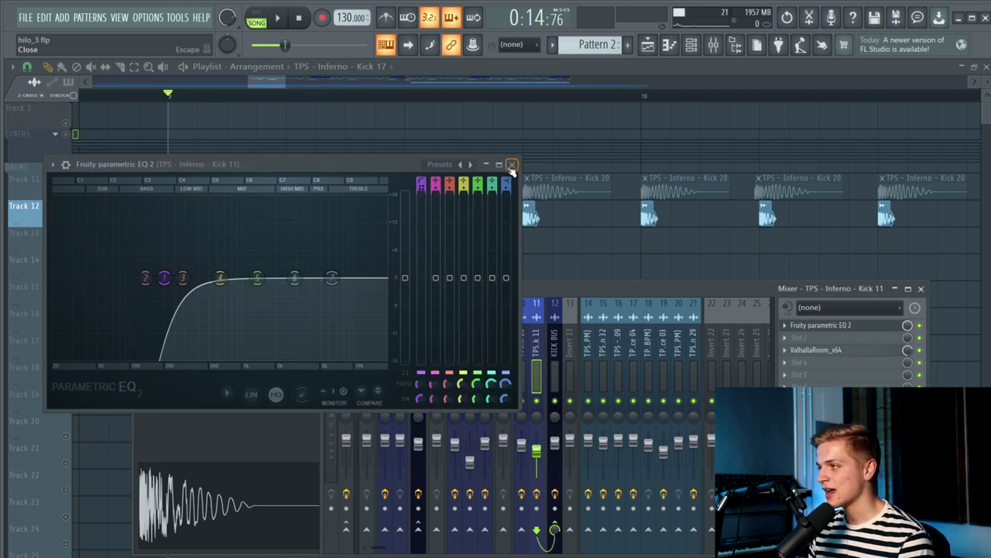
{"action": "left_click", "coordinate": [512, 164]}
{"action": "key", "text": "space"}
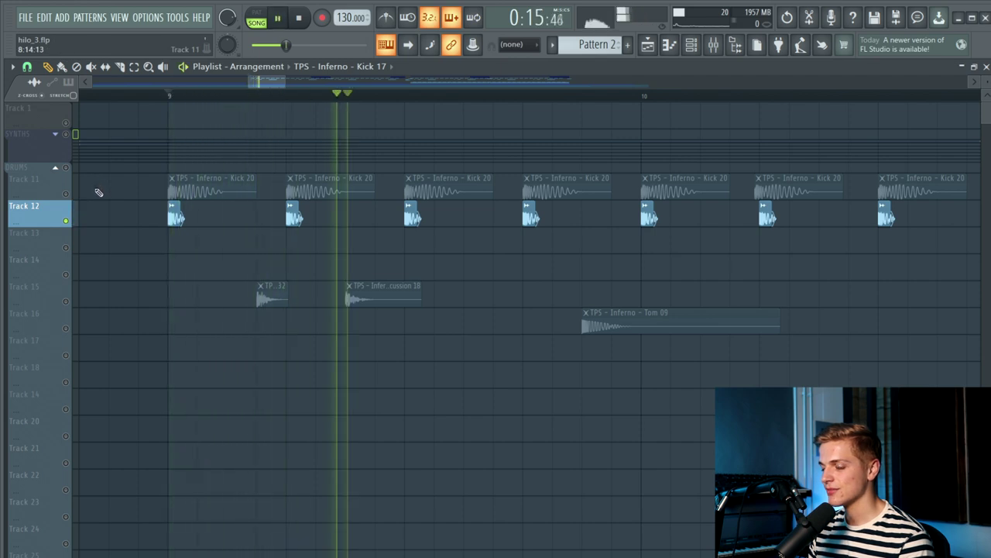
{"action": "key", "text": "space"}
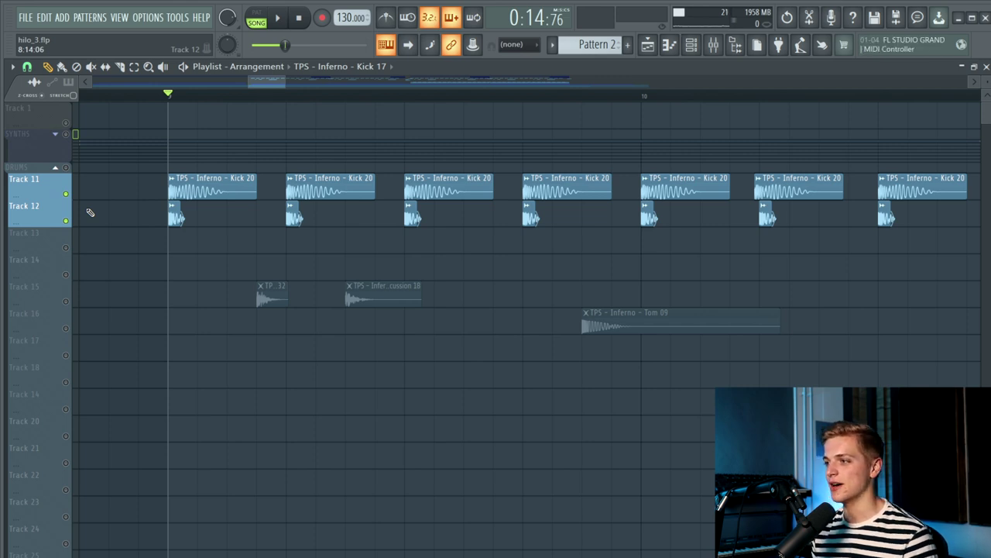
{"action": "scroll", "coordinate": [90, 212], "scroll_direction": "down", "scroll_amount": 5}
Select Tracks 13 through 16 in the playlist.
{"action": "right_click", "coordinate": [75, 233]}
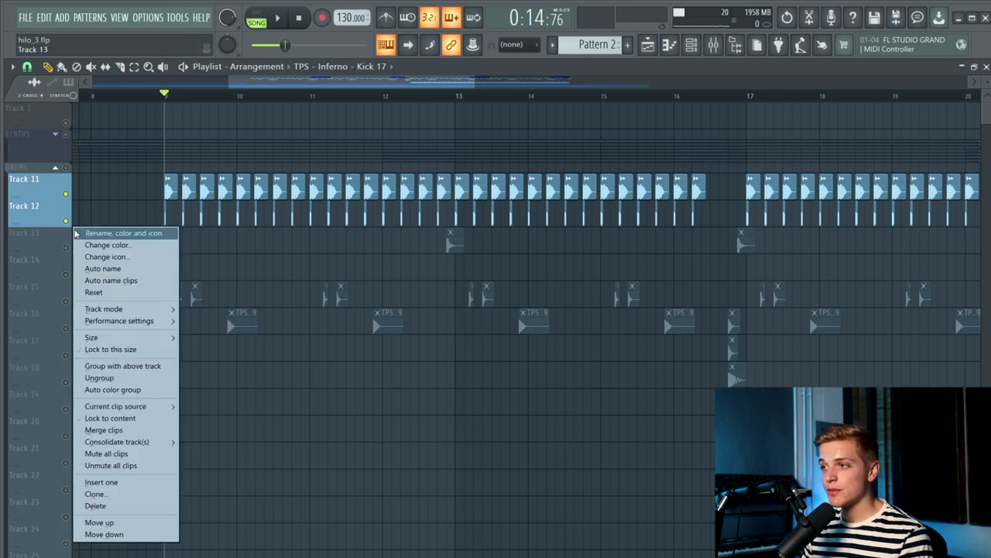
{"action": "left_click", "coordinate": [70, 232]}
{"action": "left_click", "coordinate": [71, 287], "text": "shift"}
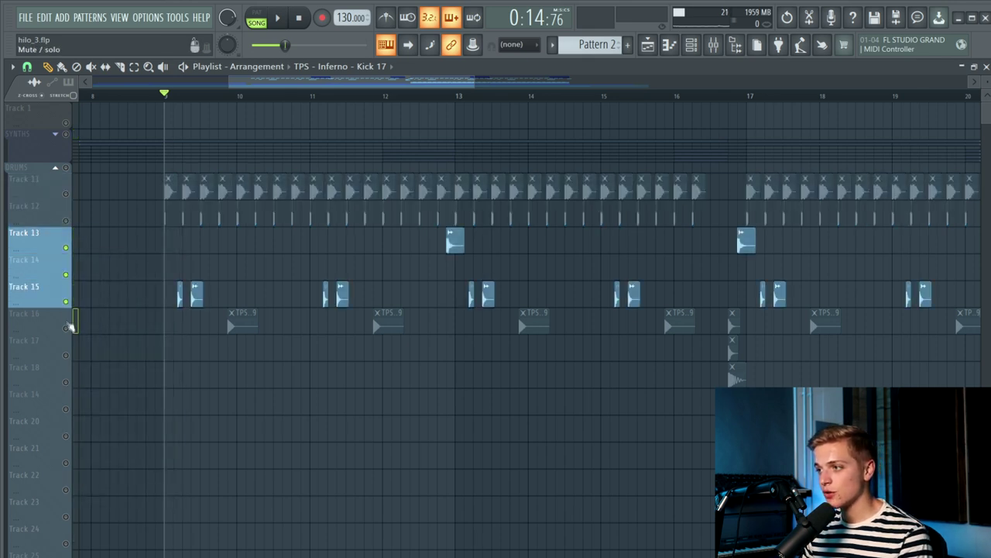
{"action": "left_click", "coordinate": [71, 325], "text": "shift"}
{"action": "scroll", "coordinate": [221, 309], "scroll_direction": "up", "scroll_amount": 4}
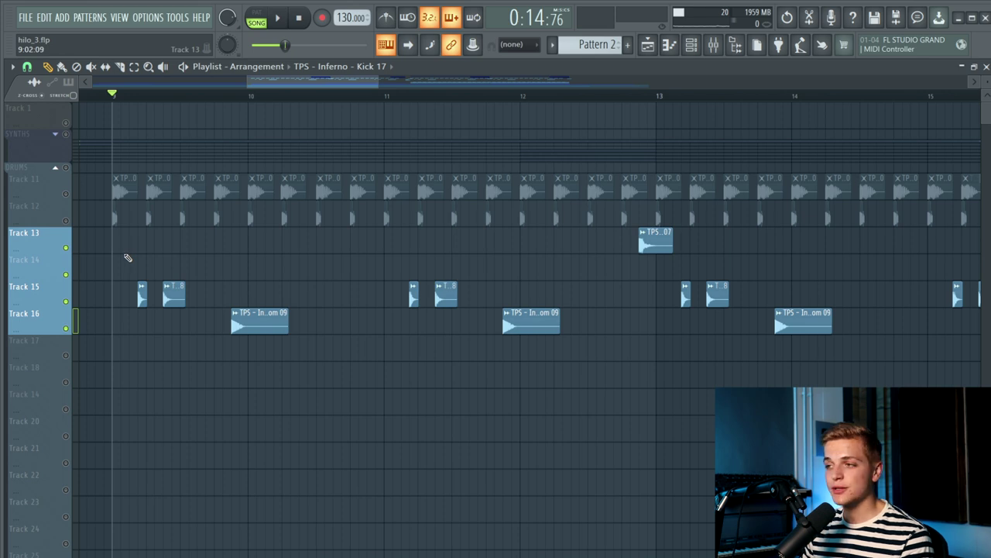
{"action": "scroll", "coordinate": [130, 254], "scroll_direction": "up", "scroll_amount": 2}
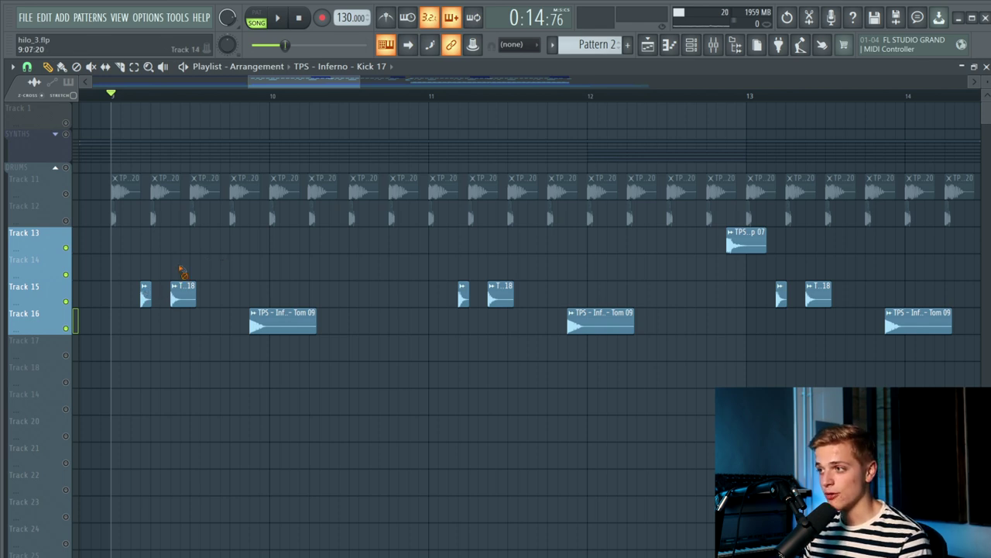
Unmute the Track 11 and Track 12 kick layers and play the song.
{"action": "left_click", "coordinate": [65, 221]}
{"action": "left_click", "coordinate": [65, 194]}
{"action": "key", "text": "space"}
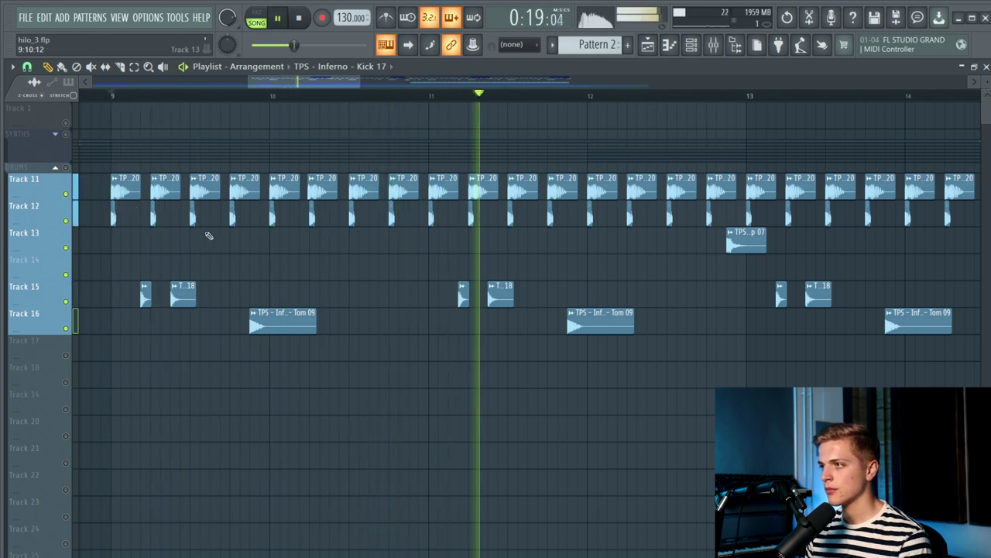
{"action": "scroll", "coordinate": [176, 261], "scroll_direction": "down", "scroll_amount": 1}
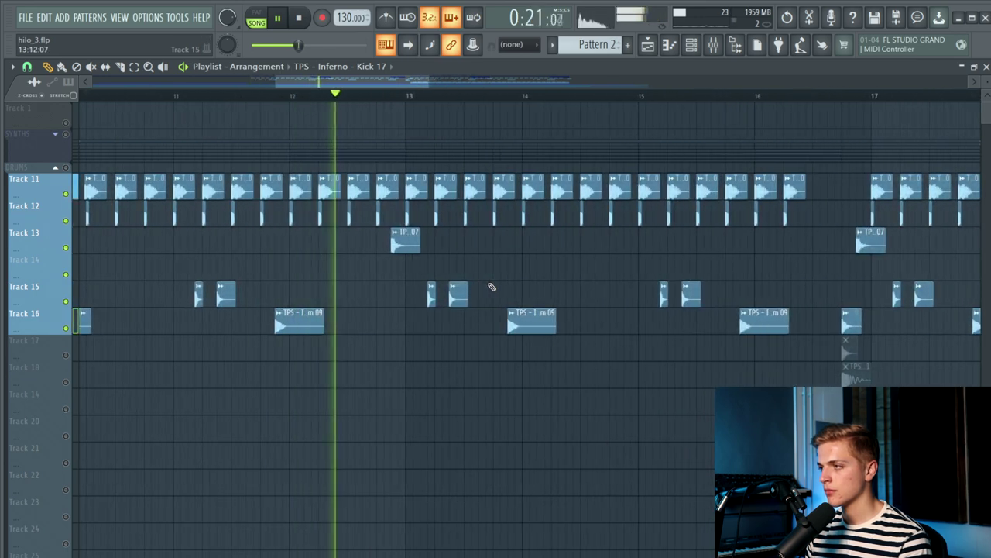
{"action": "scroll", "coordinate": [484, 286], "scroll_direction": "up", "scroll_amount": 2}
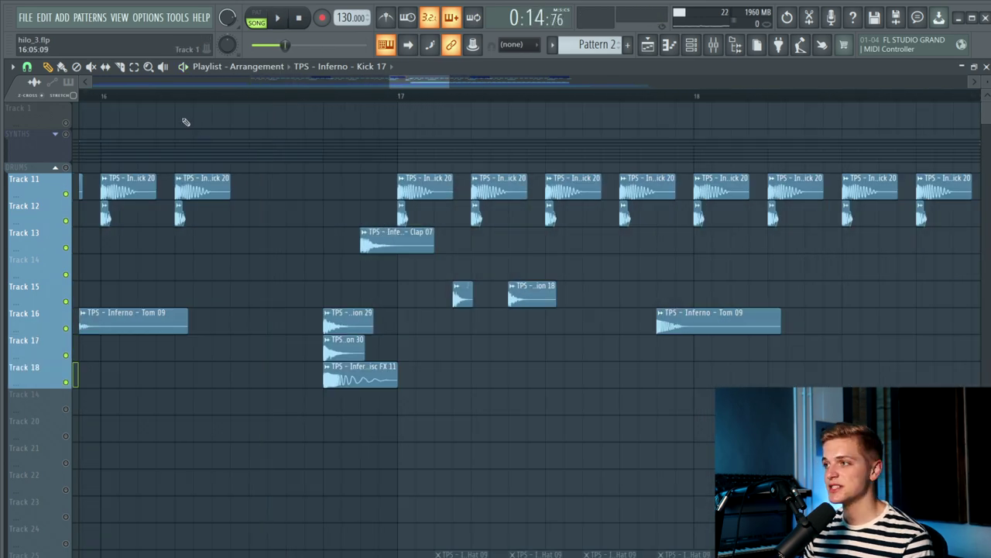
Play from bar 16 and select the early clips on Tracks 13–16.
{"action": "left_click", "coordinate": [173, 97]}
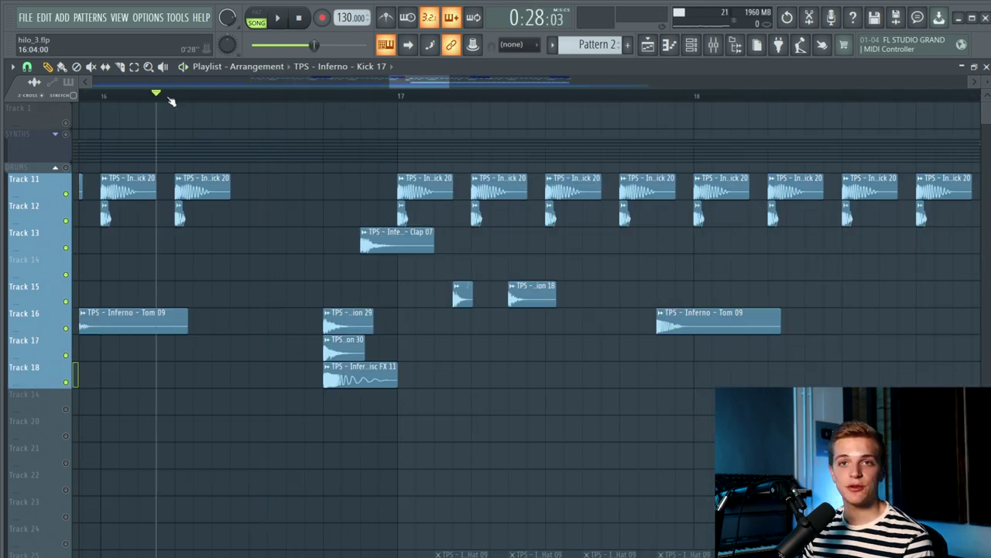
{"action": "mouse_move", "coordinate": [172, 101]}
{"action": "left_mouse_down"}
{"action": "mouse_move", "coordinate": [217, 111]}
{"action": "mouse_move", "coordinate": [113, 122]}
{"action": "left_mouse_up"}
{"action": "scroll", "coordinate": [200, 170], "scroll_direction": "up", "scroll_amount": 2}
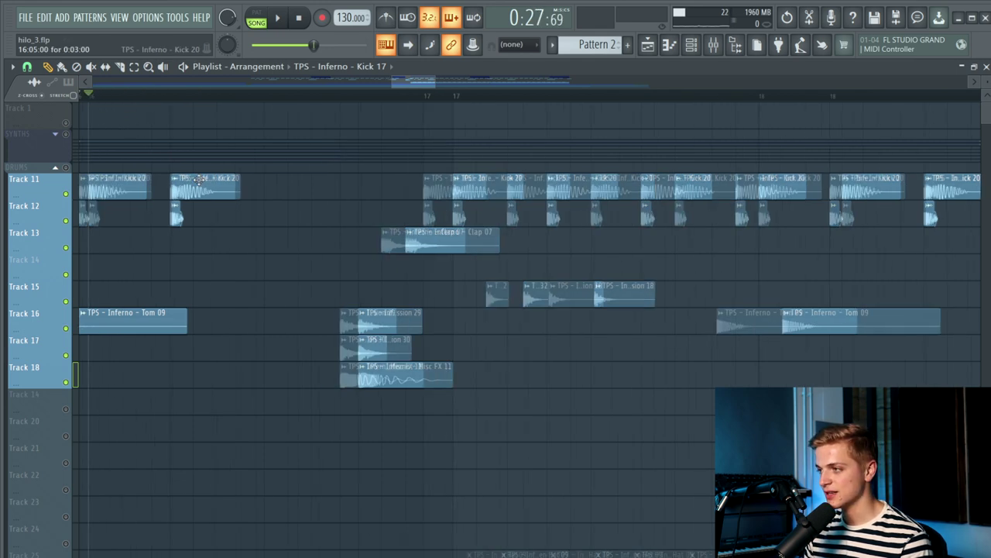
{"action": "key", "text": "space"}
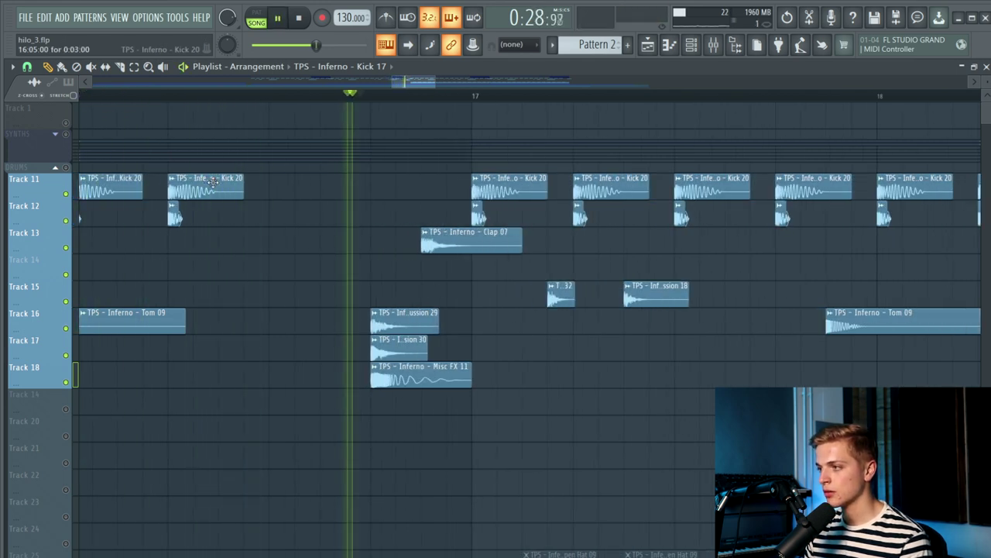
{"action": "key", "text": "space"}
{"action": "key", "text": "space"}
{"action": "scroll", "coordinate": [230, 199], "scroll_direction": "down", "scroll_amount": 3}
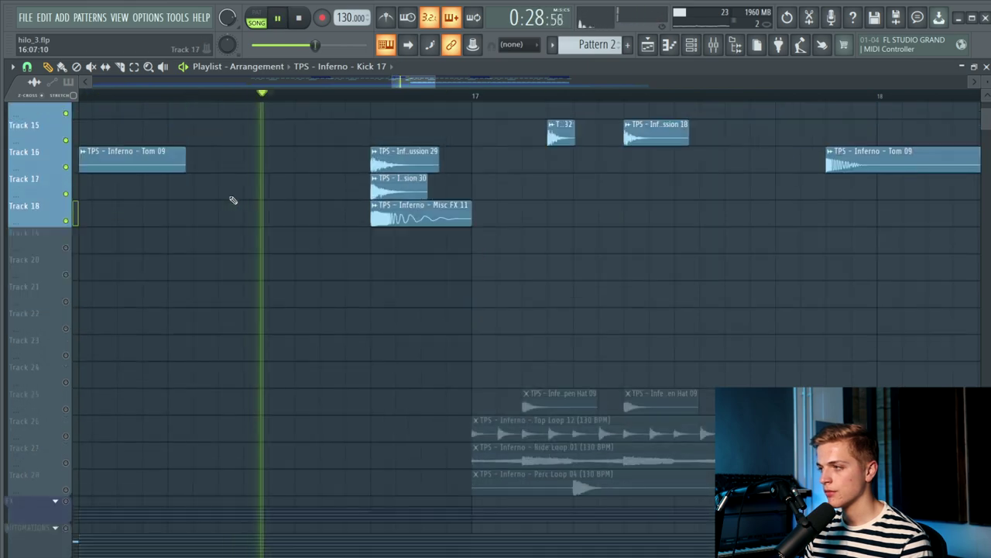
{"action": "scroll", "coordinate": [230, 206], "scroll_direction": "down", "scroll_amount": 2}
{"action": "key", "text": "space"}
{"action": "scroll", "coordinate": [193, 216], "scroll_direction": "down", "scroll_amount": 5}
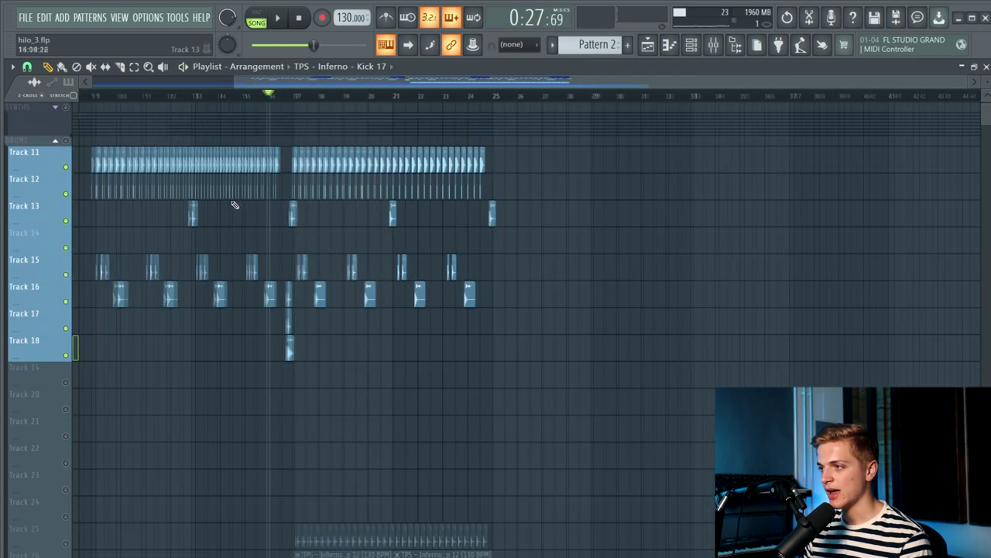
{"action": "left_click_drag", "start_coordinate": [172, 200], "coordinate": [375, 310]}
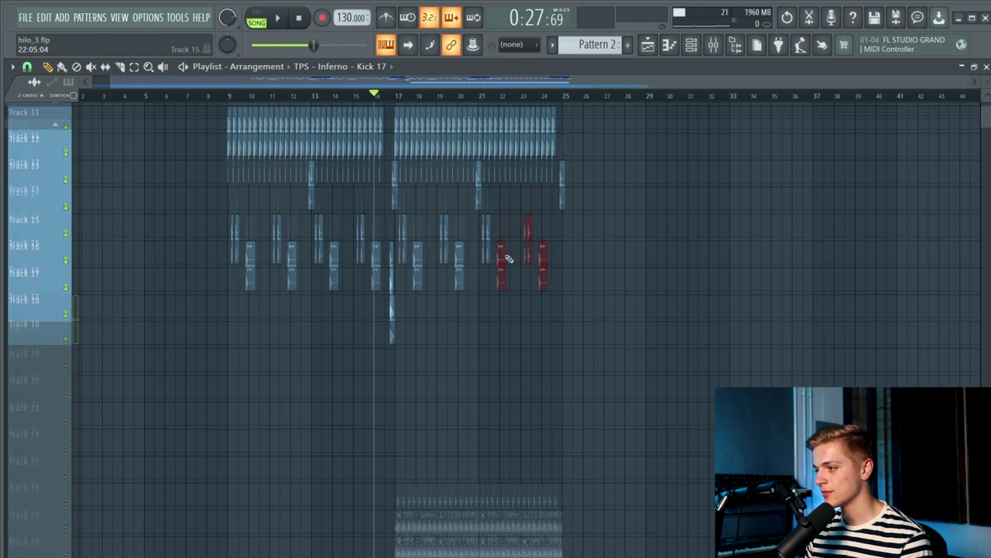
Unmute loop Tracks 25–28 and play the drop from bar 17.
{"action": "scroll", "coordinate": [576, 460], "scroll_direction": "up", "scroll_amount": 4}
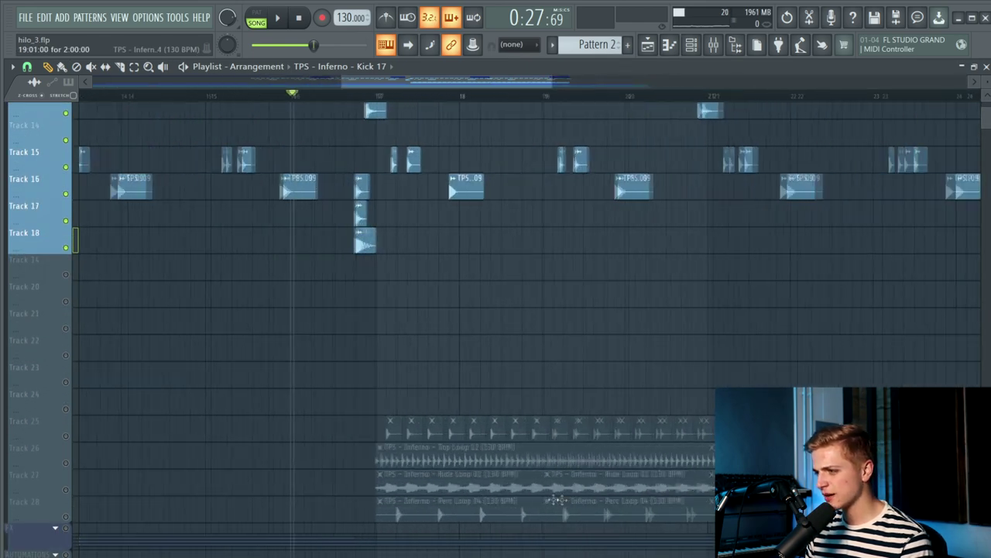
{"action": "scroll", "coordinate": [556, 499], "scroll_direction": "up", "scroll_amount": 2}
{"action": "left_click_drag", "start_coordinate": [66, 516], "coordinate": [65, 435]}
{"action": "scroll", "coordinate": [315, 443], "scroll_direction": "up", "scroll_amount": 1}
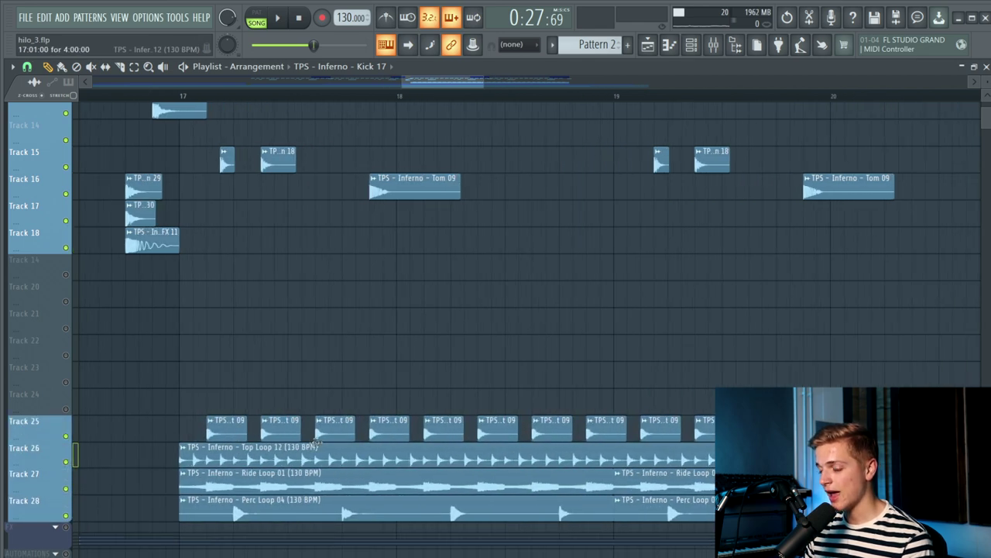
{"action": "scroll", "coordinate": [315, 443], "scroll_direction": "up", "scroll_amount": 1}
{"action": "left_click", "coordinate": [116, 94]}
{"action": "key", "text": "space"}
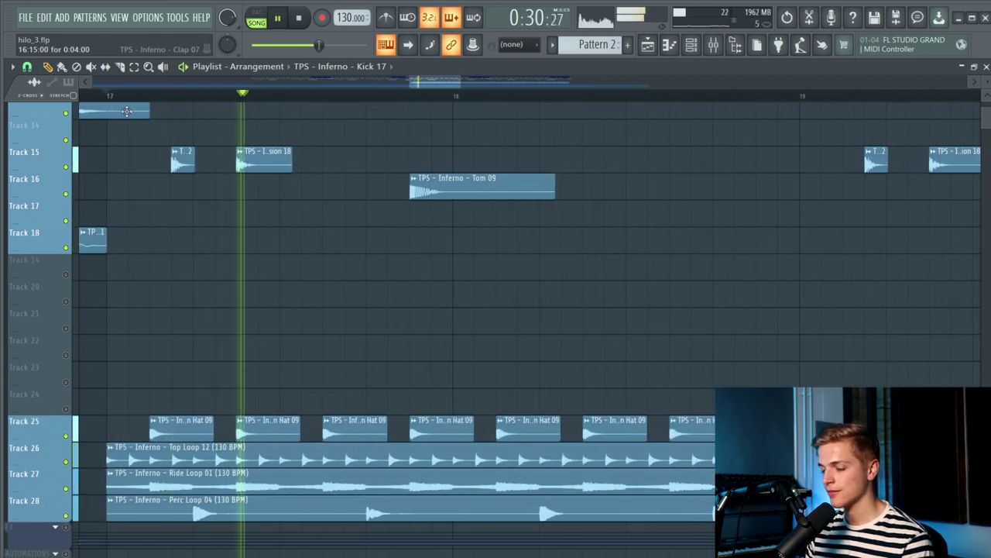
{"action": "scroll", "coordinate": [142, 179], "scroll_direction": "down", "scroll_amount": 2}
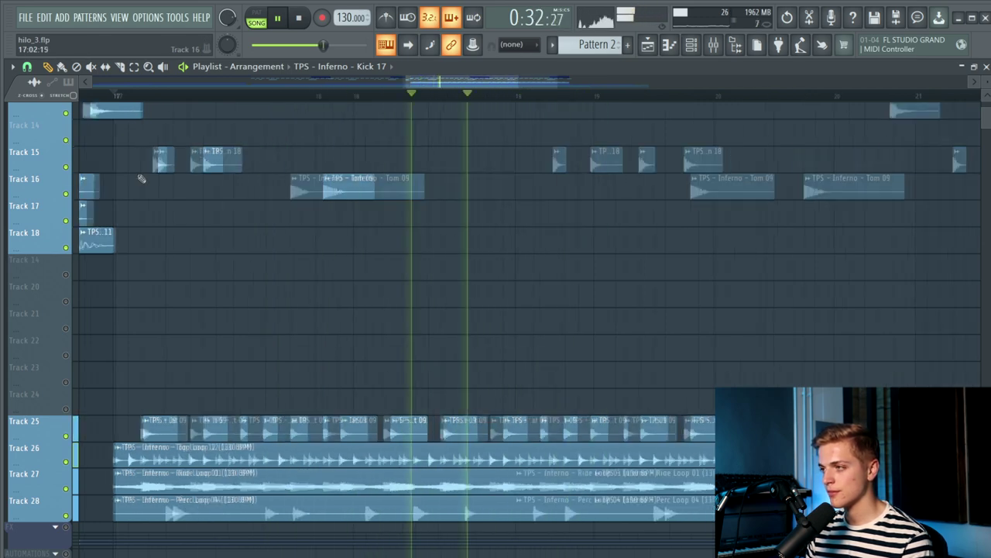
{"action": "scroll", "coordinate": [141, 178], "scroll_direction": "down", "scroll_amount": 4}
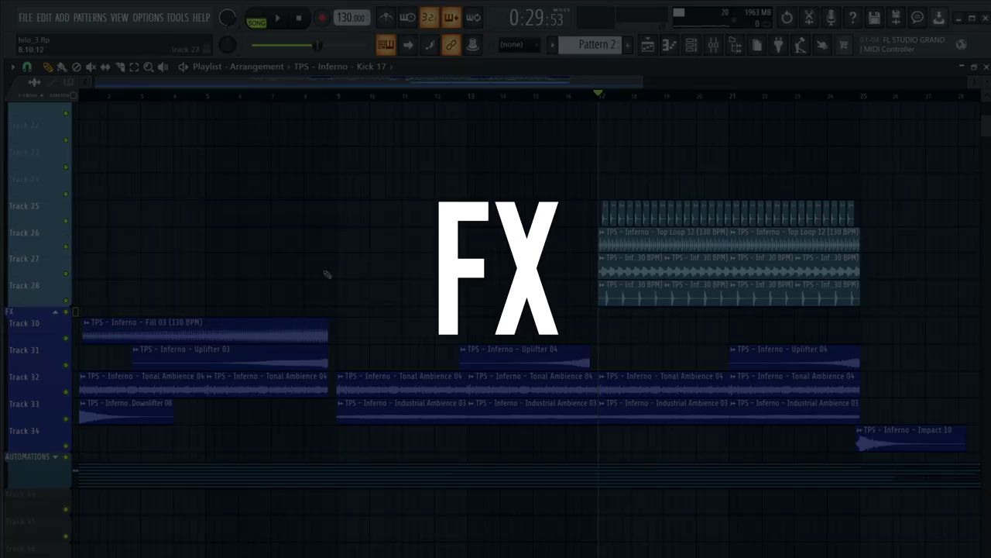
Scroll down the FX tracks and select the Tonal Ambience 04 clip.
{"action": "scroll", "coordinate": [310, 295], "scroll_direction": "down", "scroll_amount": 4}
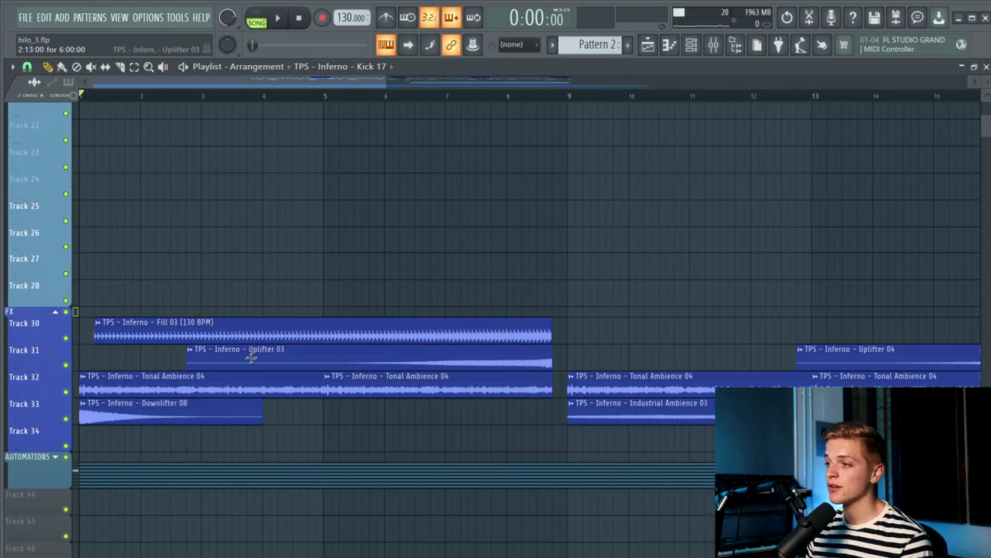
{"action": "scroll", "coordinate": [161, 377], "scroll_direction": "down", "scroll_amount": 3, "text": "ctrl"}
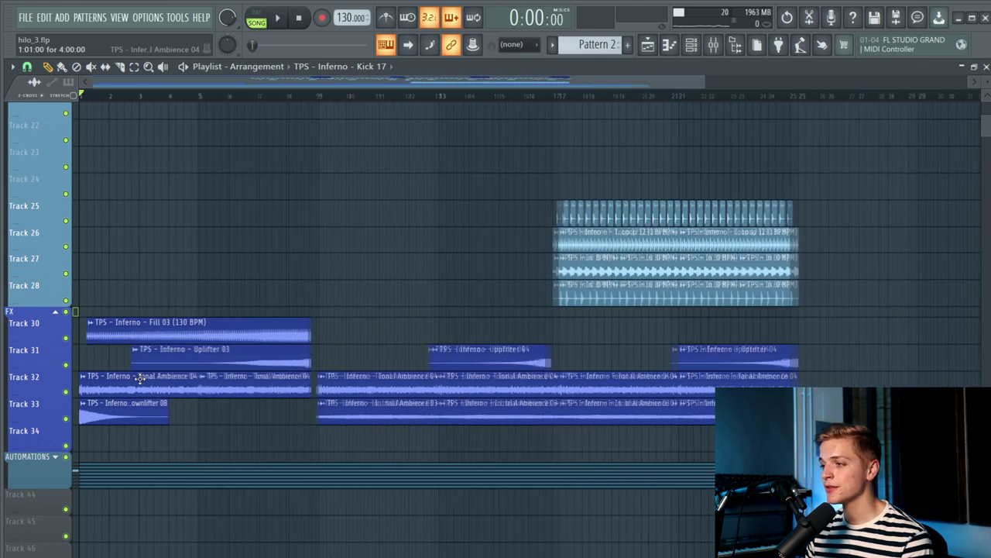
{"action": "left_click", "coordinate": [175, 377]}
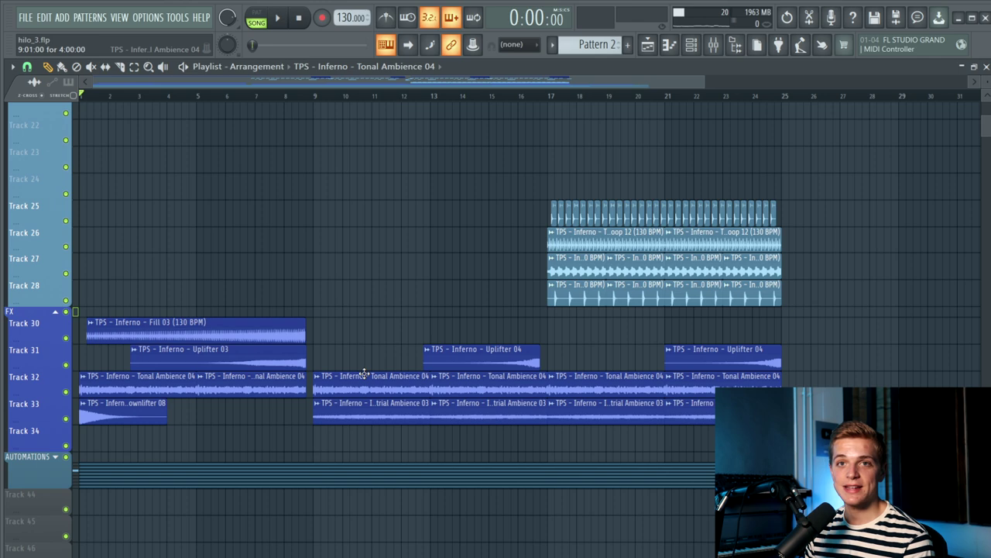
Marquee-select both Uplifter 04 clips on Track 31, then deselect them.
{"action": "scroll", "coordinate": [376, 422], "scroll_direction": "up", "scroll_amount": 4}
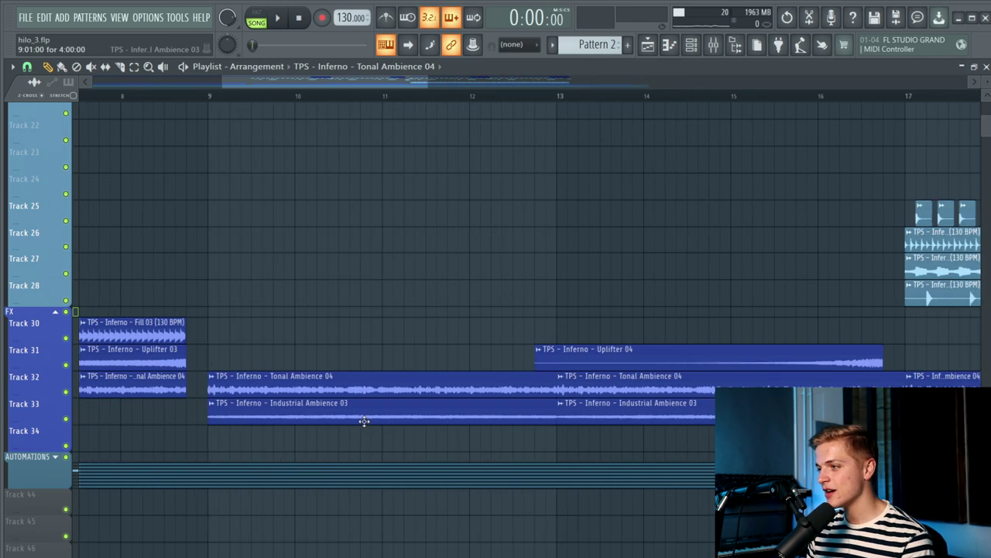
{"action": "scroll", "coordinate": [364, 420], "scroll_direction": "down", "scroll_amount": 5}
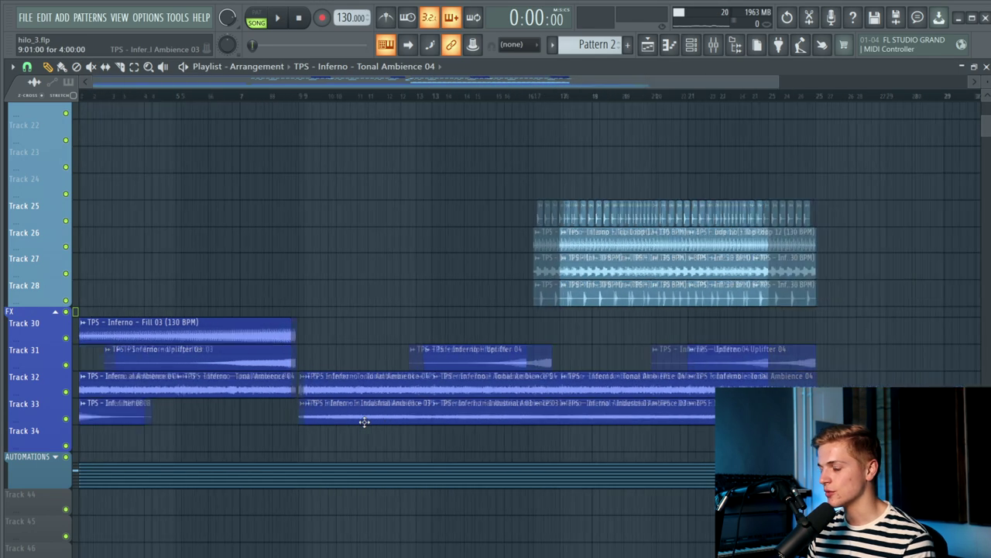
{"action": "left_click_drag", "start_coordinate": [428, 358], "coordinate": [675, 361]}
{"action": "scroll", "coordinate": [731, 366], "scroll_direction": "up", "scroll_amount": 2}
{"action": "left_click", "coordinate": [731, 364]}
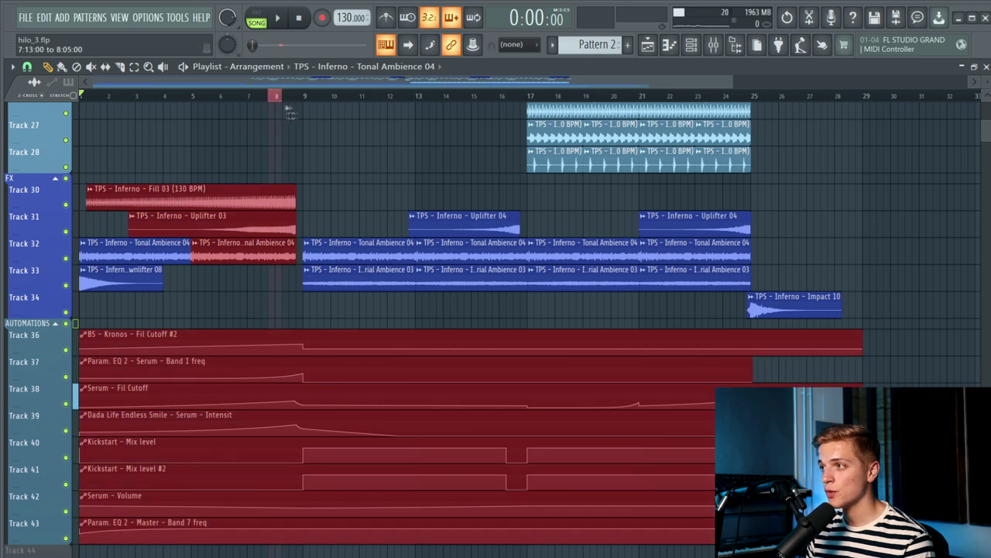
Select a range near bar 8, select then deselect everything, and return to the song start.
{"action": "left_click_drag", "start_coordinate": [277, 96], "coordinate": [270, 96]}
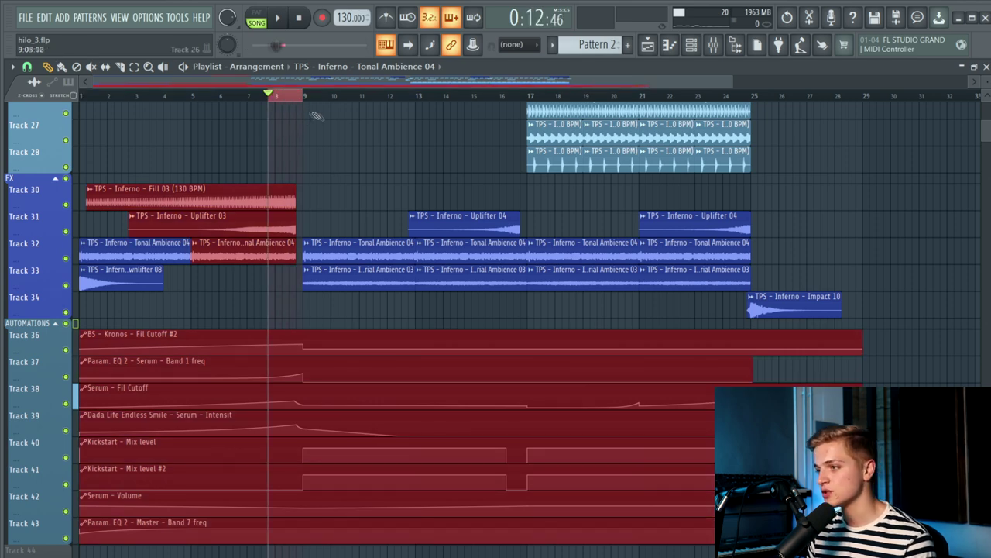
{"action": "key", "text": "ctrl+a"}
{"action": "key", "text": "ctrl+d"}
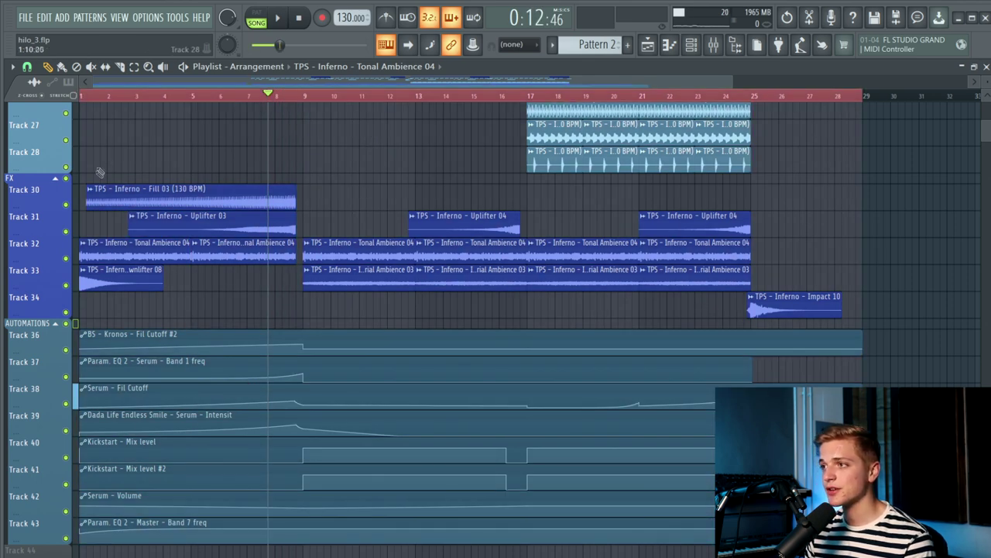
{"action": "key", "text": "Home"}
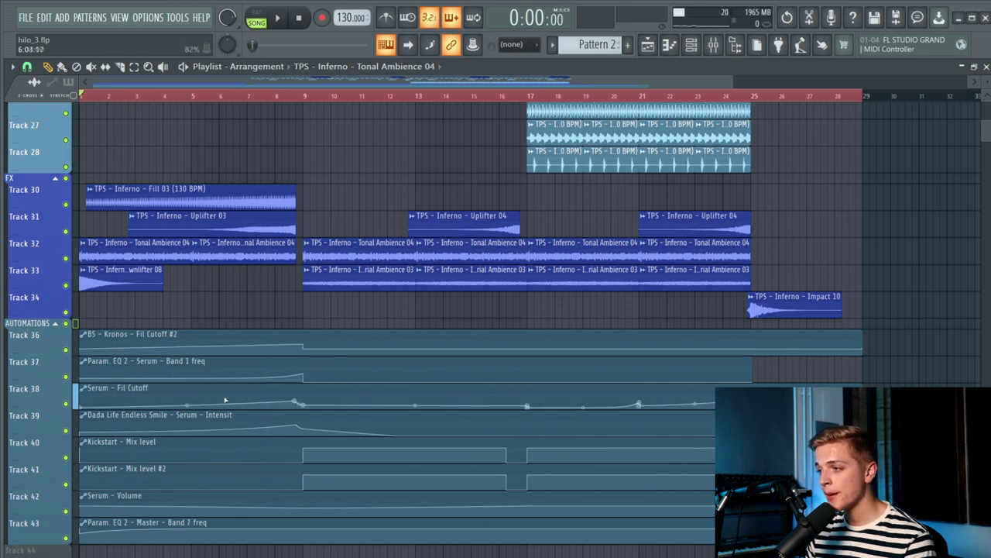
Scroll through the filter, intensity, mix-level and volume automation curves on Tracks 36–43.
{"action": "scroll", "coordinate": [298, 403], "scroll_direction": "up", "scroll_amount": 6}
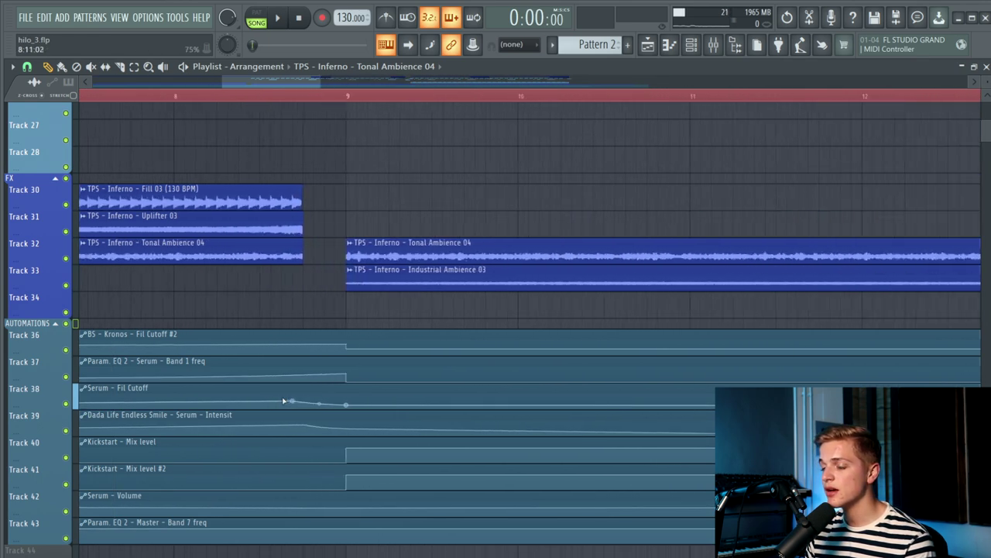
{"action": "scroll", "coordinate": [298, 403], "scroll_direction": "up", "scroll_amount": 2}
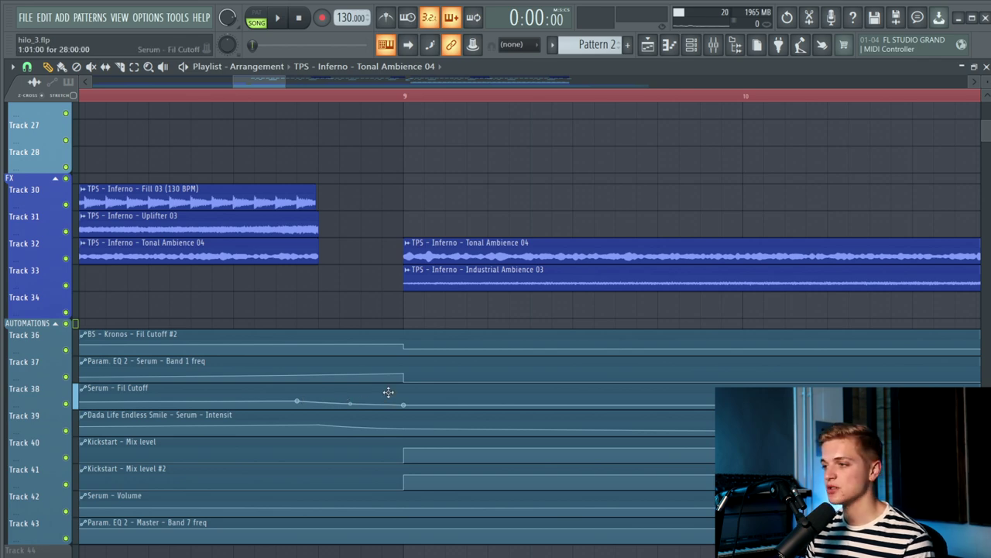
{"action": "scroll", "coordinate": [389, 401], "scroll_direction": "down", "scroll_amount": 5}
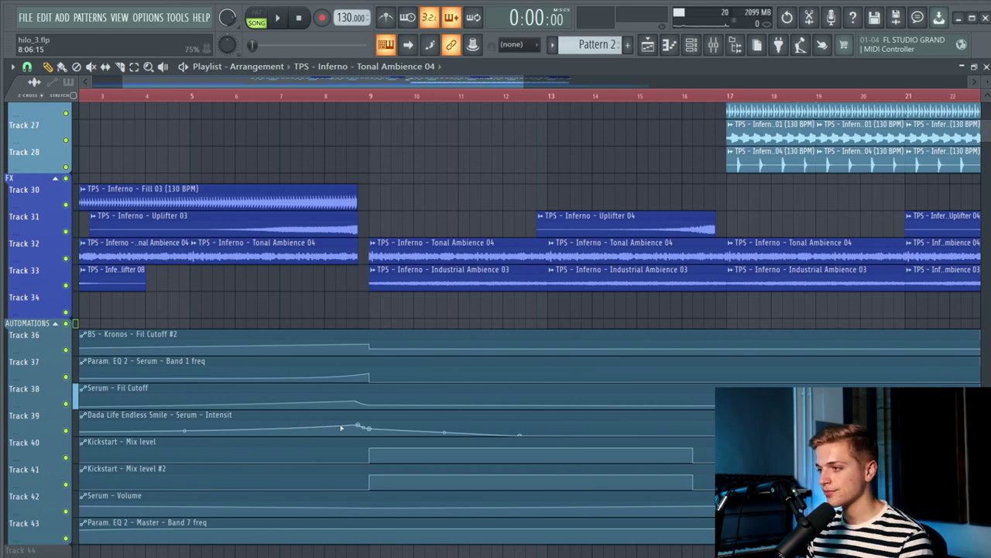
{"action": "scroll", "coordinate": [341, 430], "scroll_direction": "down", "scroll_amount": 2}
{"action": "scroll", "coordinate": [326, 410], "scroll_direction": "down", "scroll_amount": 4}
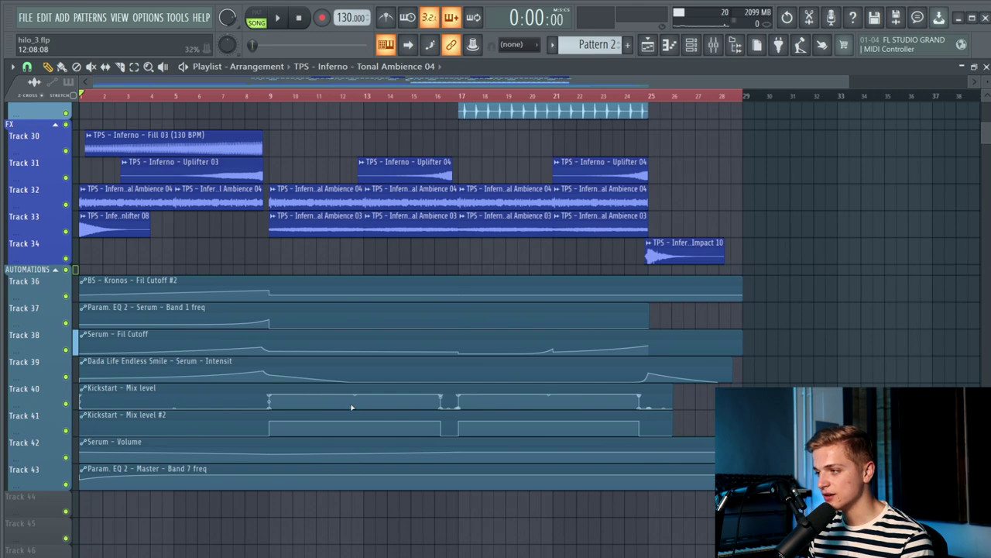
{"action": "scroll", "coordinate": [309, 412], "scroll_direction": "up", "scroll_amount": 2}
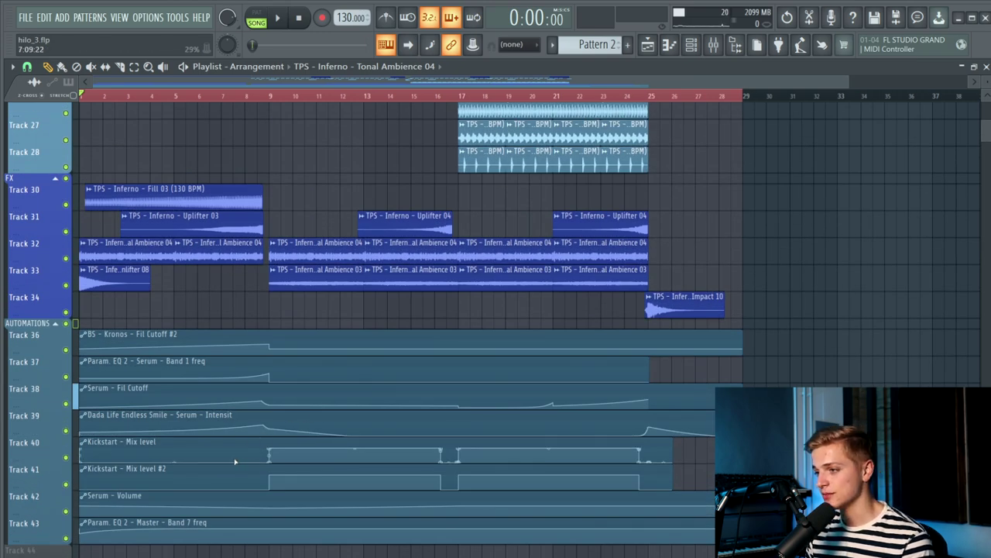
{"action": "scroll", "coordinate": [237, 458], "scroll_direction": "down", "scroll_amount": 1}
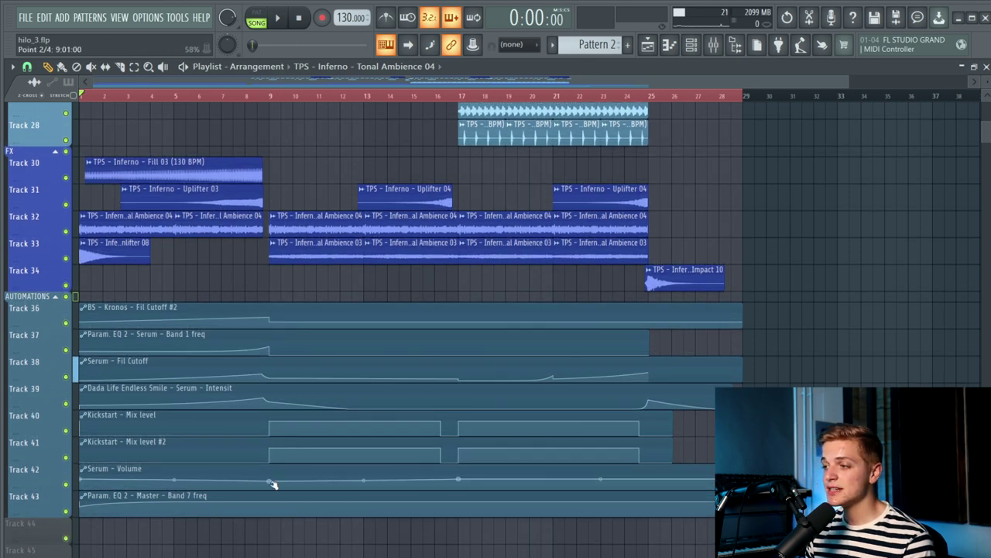